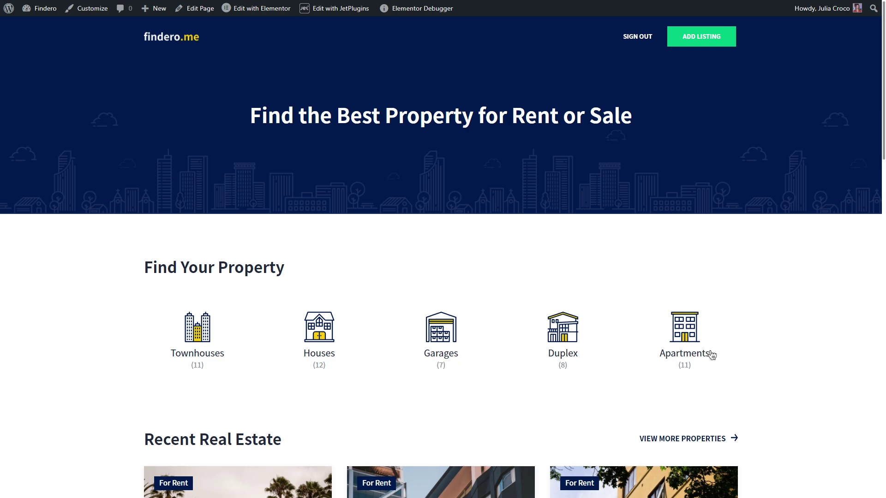
Switch on Revamp Menu in JetMenu's General Settings under Crocoblock > JetPlugins Settings.
mouse_move(41, 12)
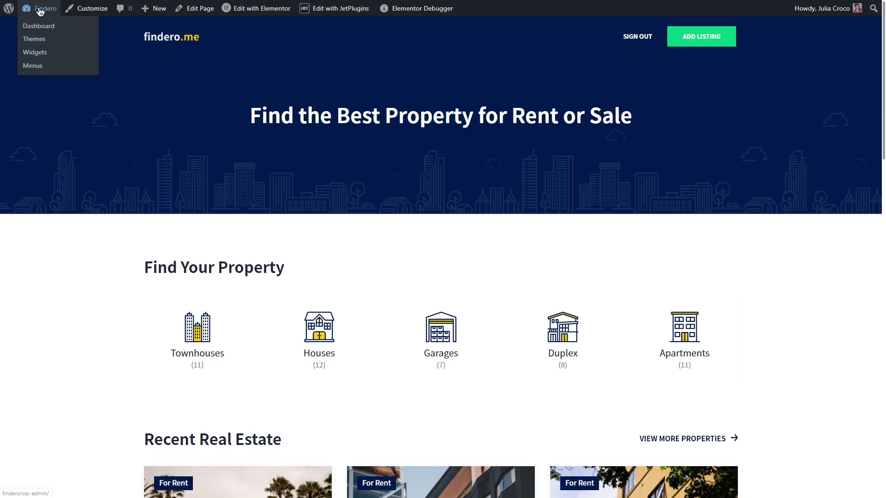
click(63, 27)
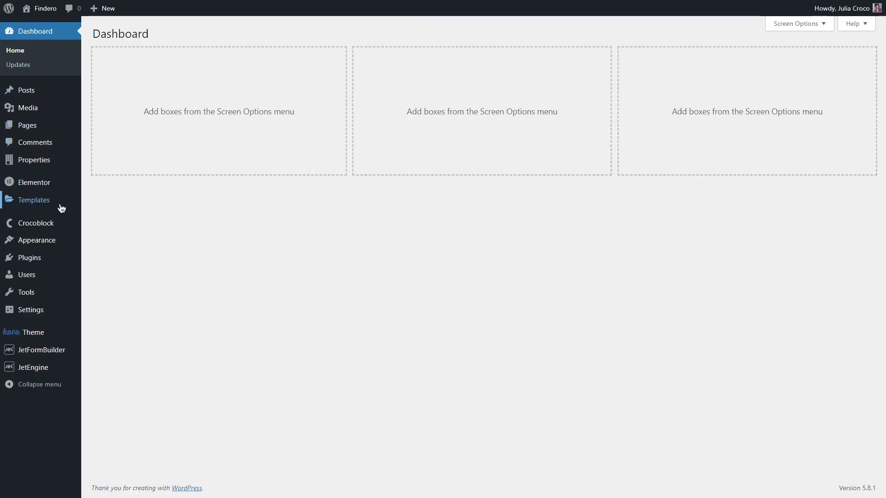
mouse_move(62, 224)
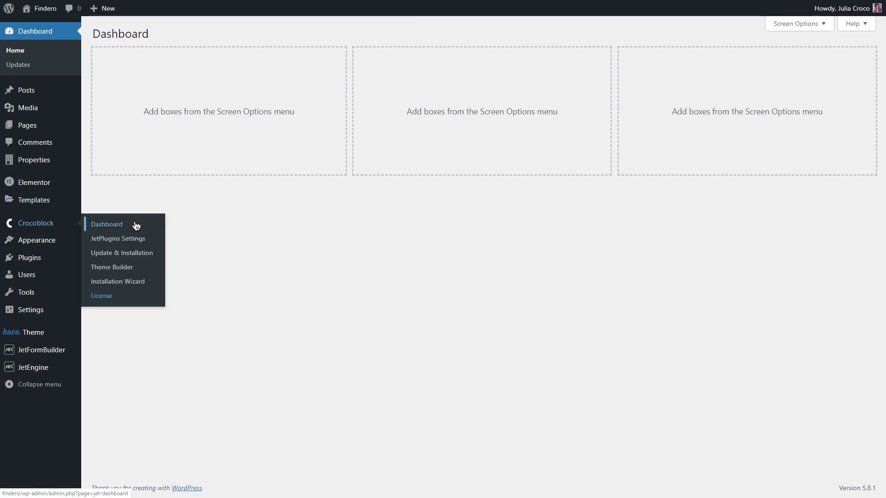
click(151, 239)
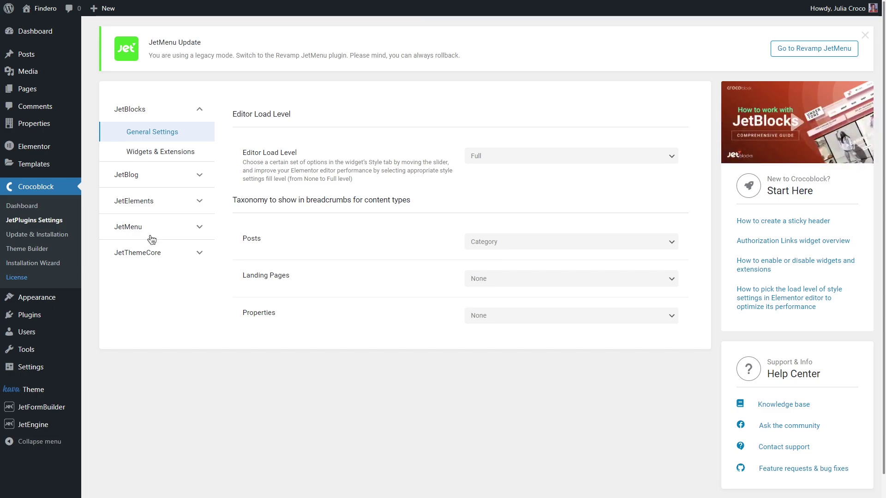
click(171, 226)
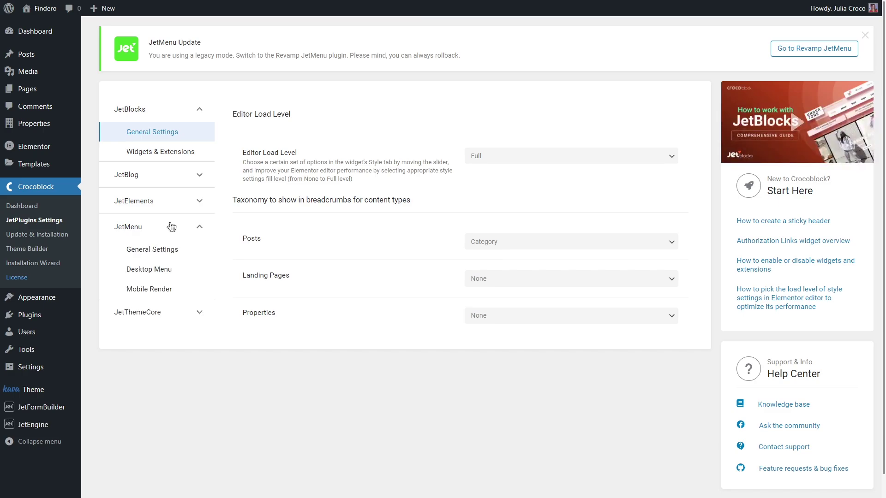
click(188, 250)
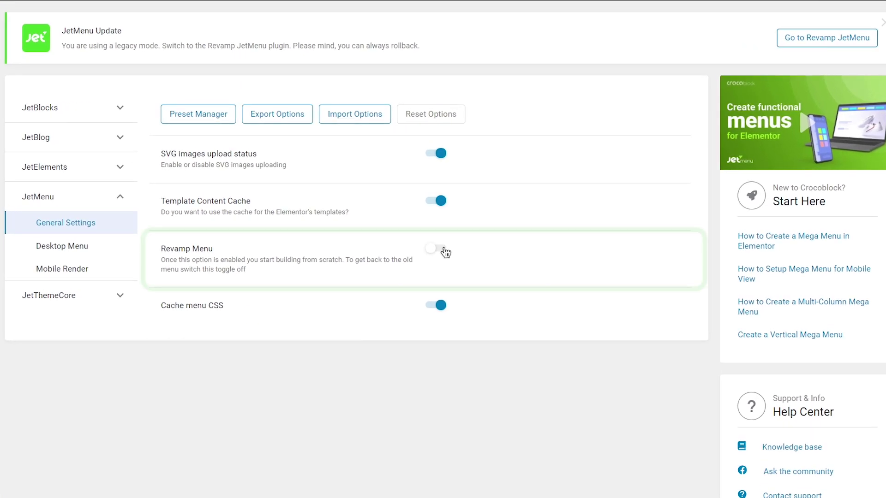
click(443, 250)
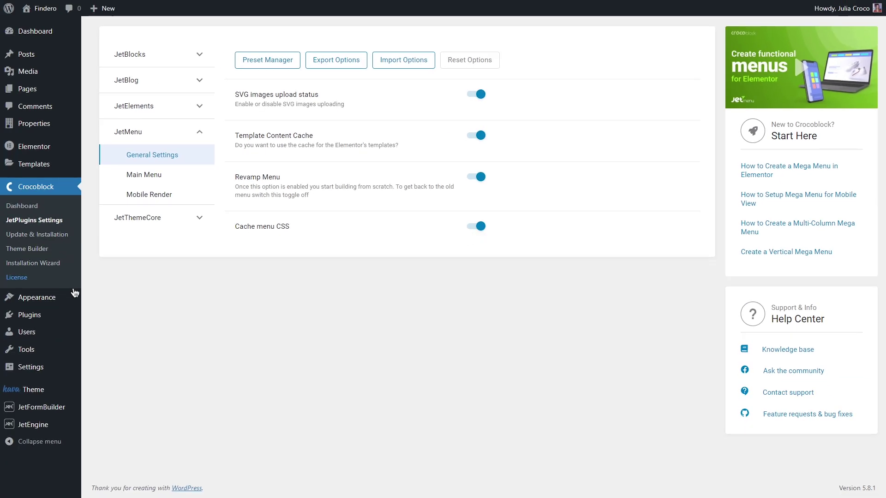
Under Appearance > Menus, create 'Main Menu' with the Main display location ticked.
mouse_move(59, 299)
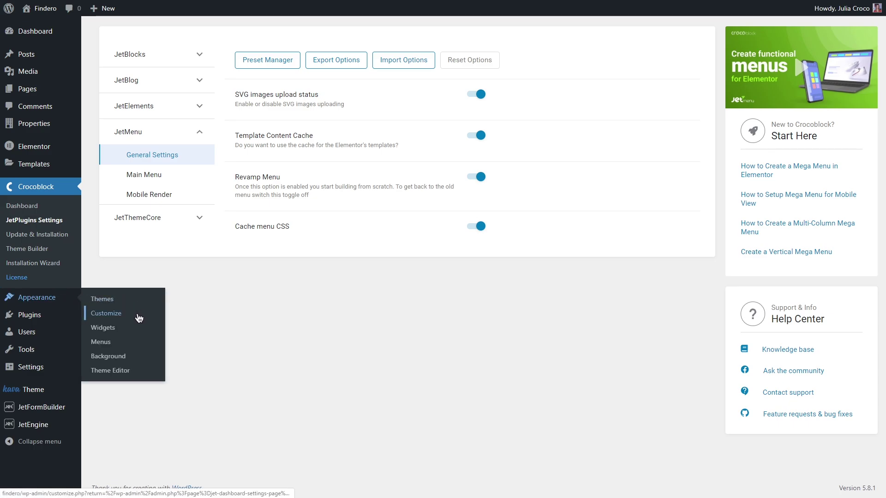
click(138, 342)
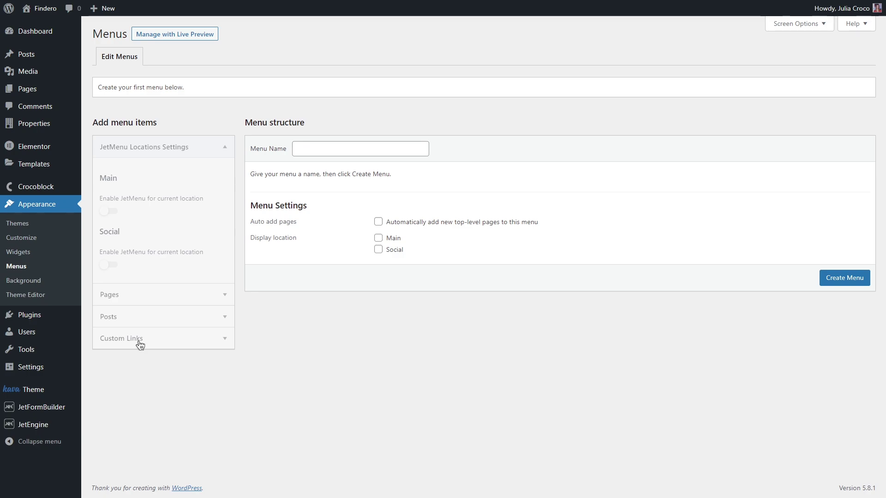
click(324, 148)
text(Main Menu)
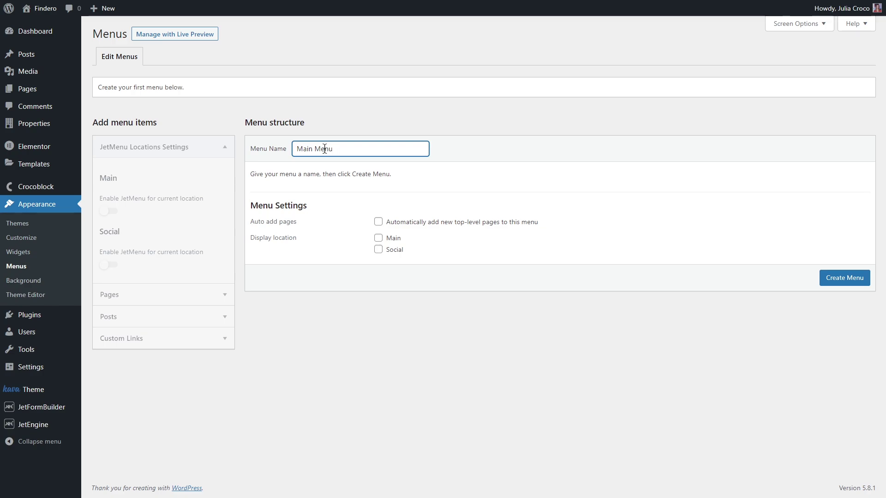
click(378, 238)
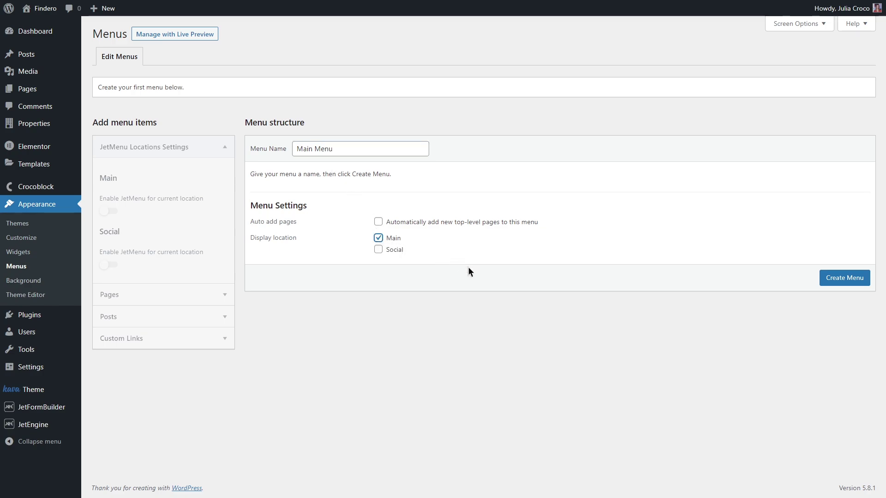
click(833, 279)
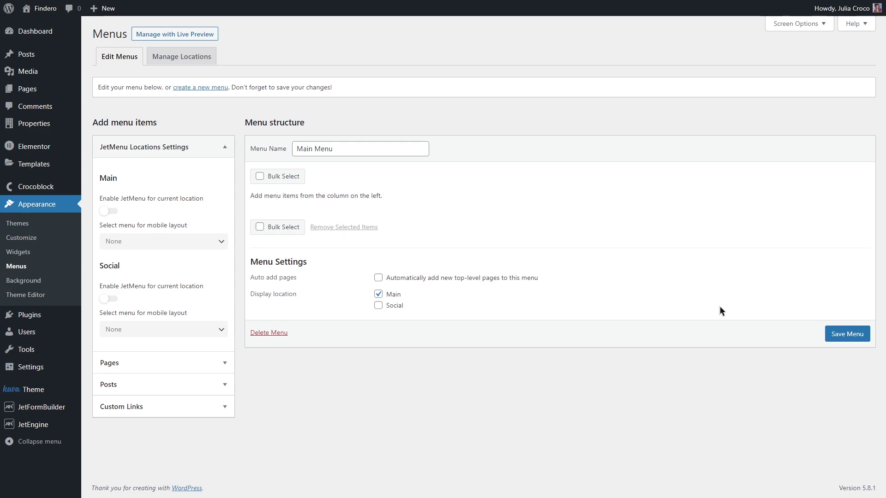
Enable JetMenu for the Main location, leaving the mobile layout menu at None.
click(111, 211)
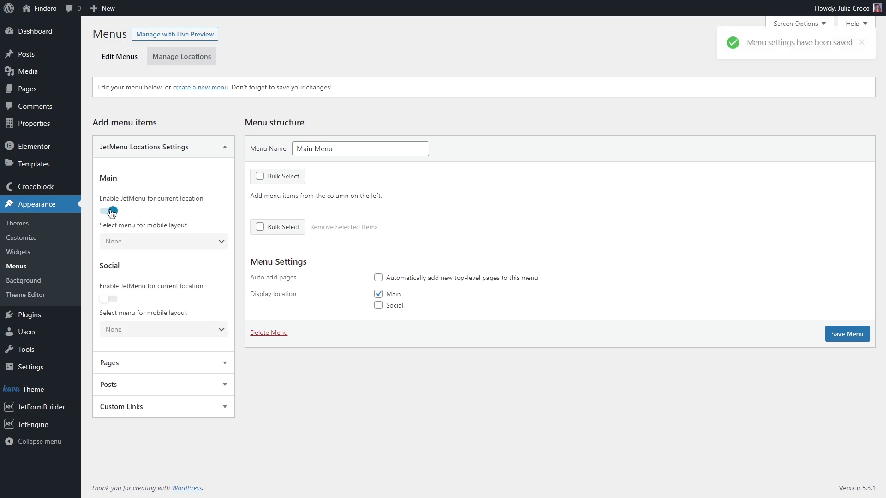
click(144, 240)
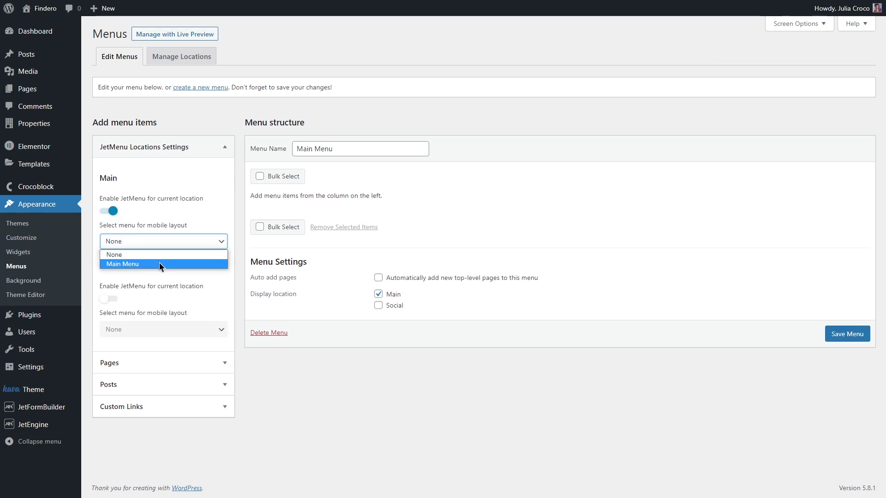
click(153, 243)
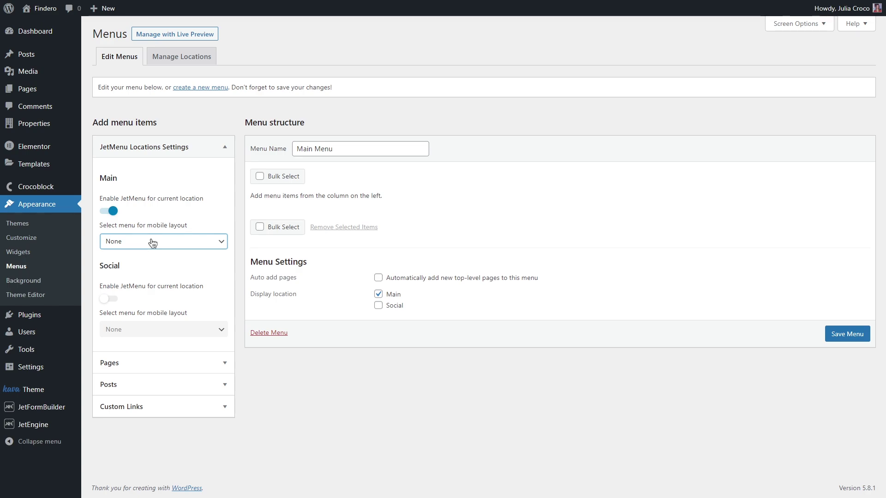
click(149, 147)
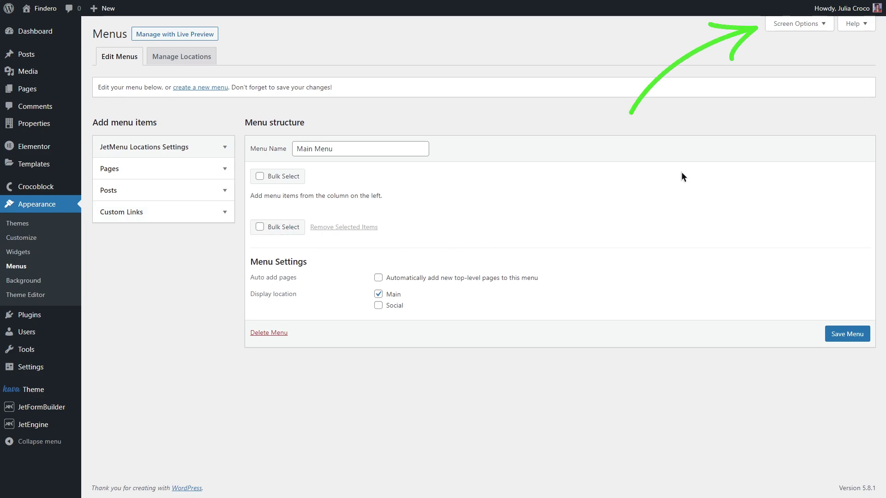
Show the Categories, Type of housing and Property type boxes via Screen Options.
click(793, 27)
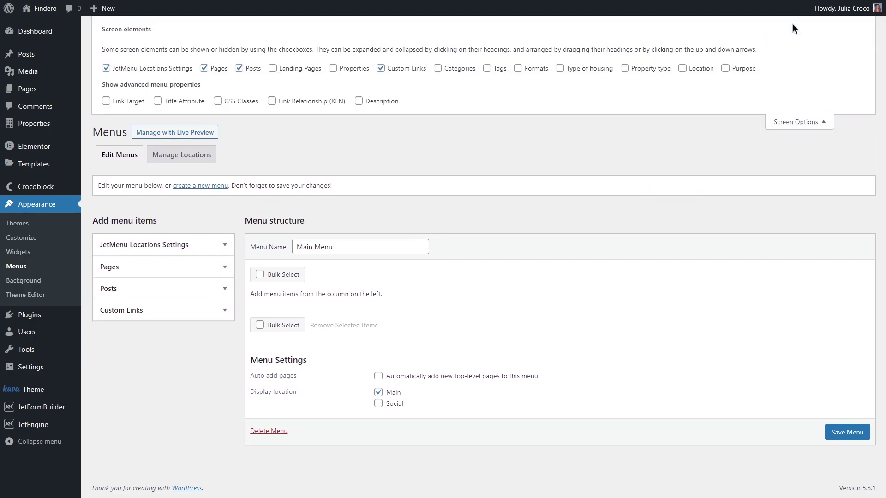
click(465, 70)
click(582, 77)
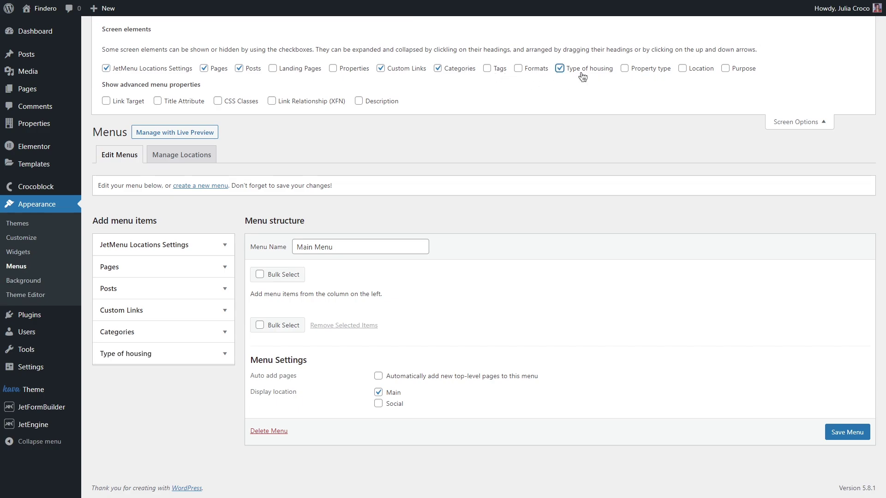
click(665, 77)
click(786, 121)
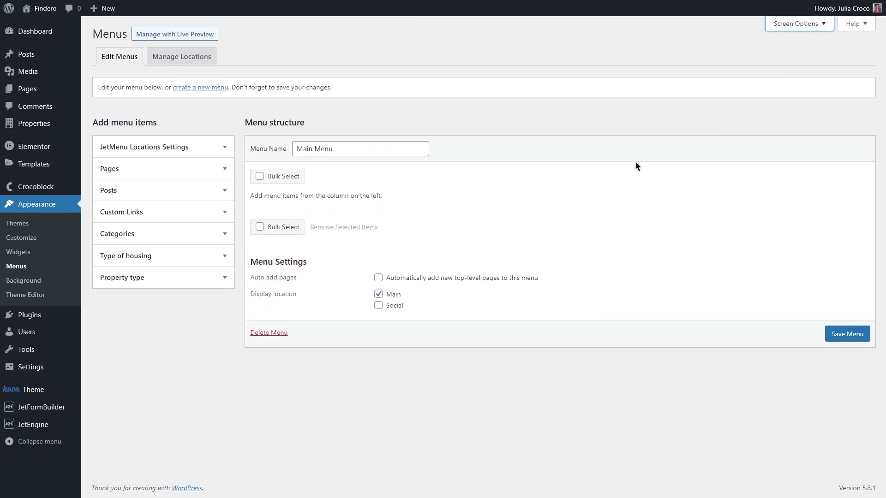
Add all five property types and New house to Main Menu.
click(221, 277)
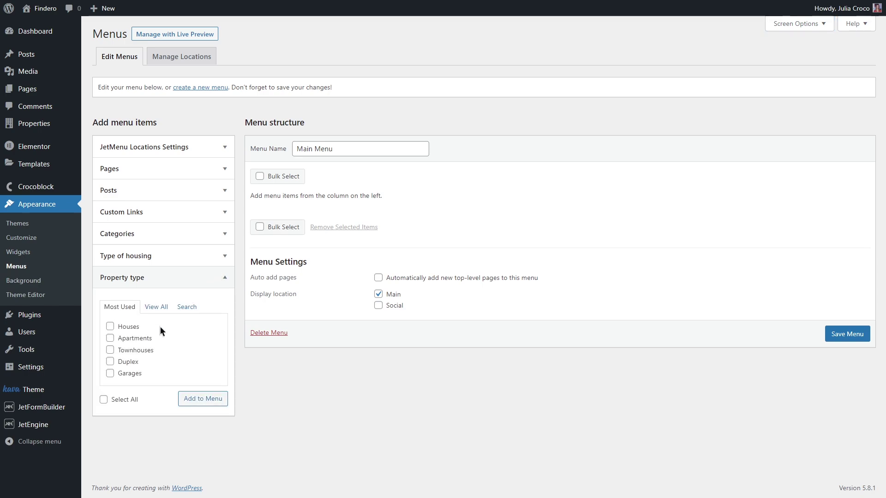
click(125, 401)
click(206, 399)
click(192, 260)
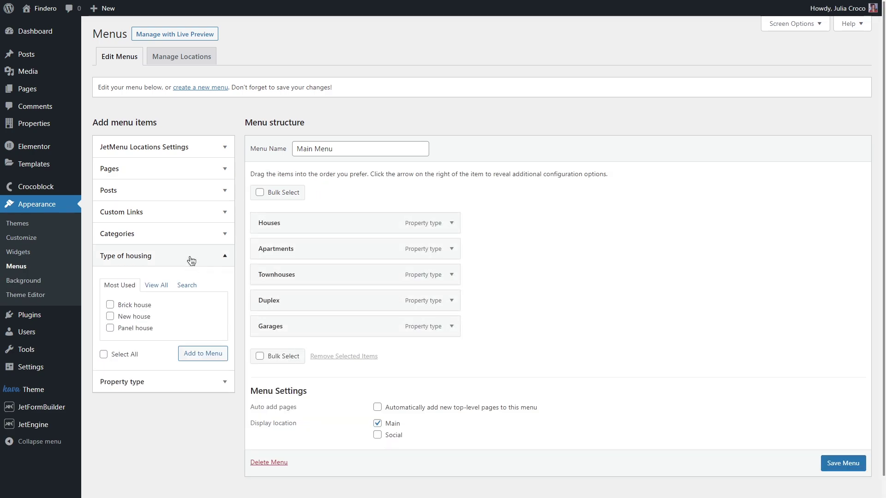
click(200, 353)
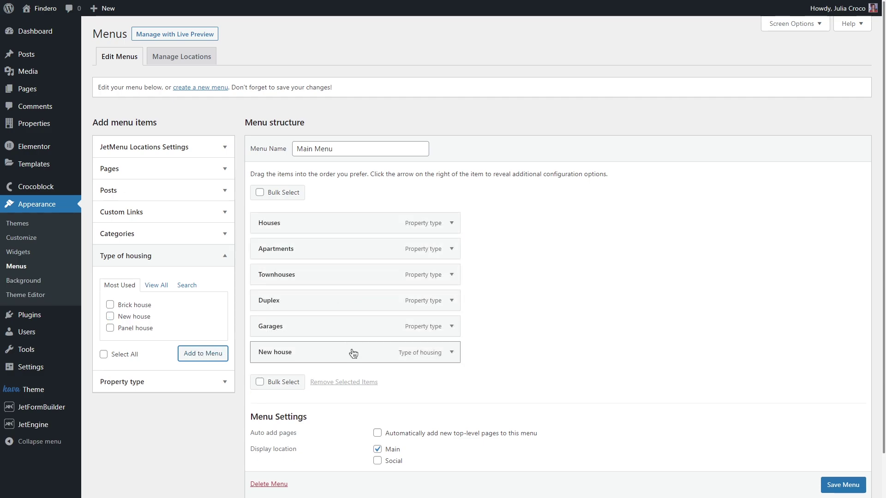
Nest New house as a sub item under Houses and save the menu.
drag(352, 352, 372, 249)
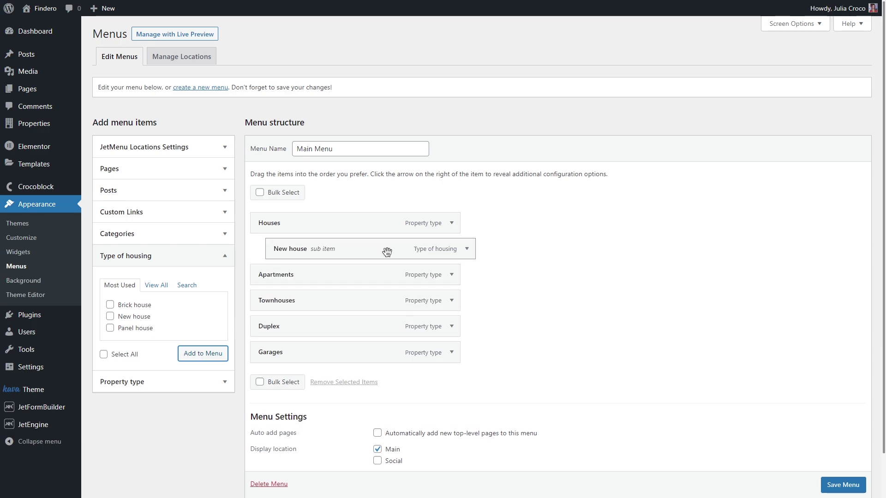
click(828, 484)
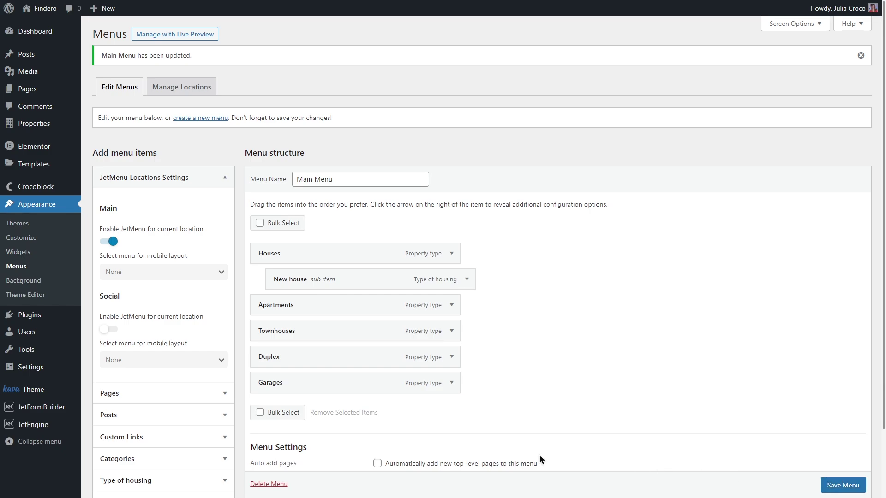
mouse_move(417, 383)
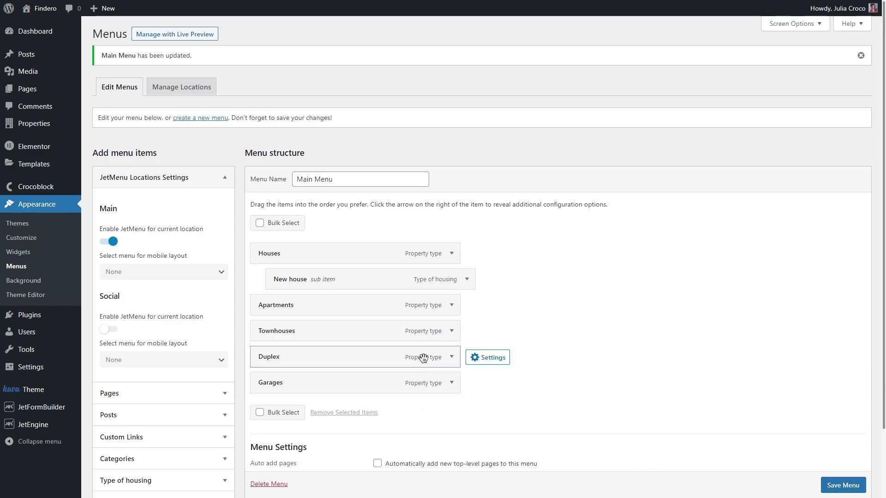
mouse_move(490, 309)
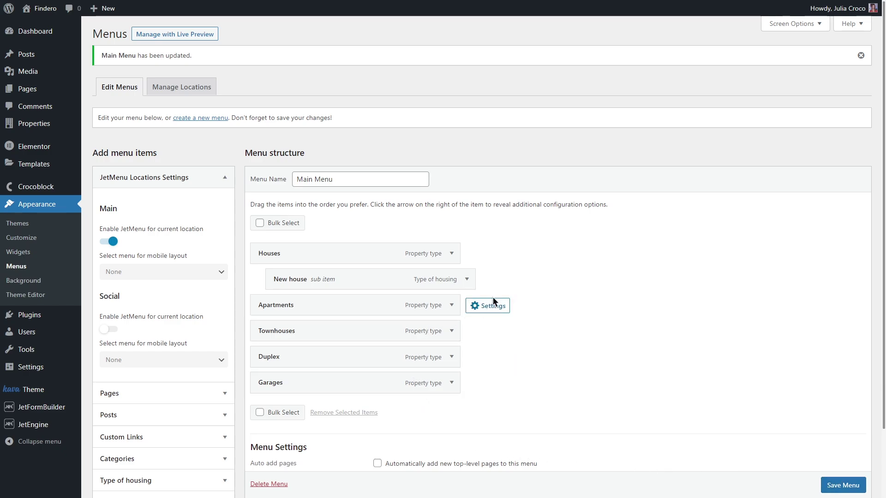
mouse_move(496, 286)
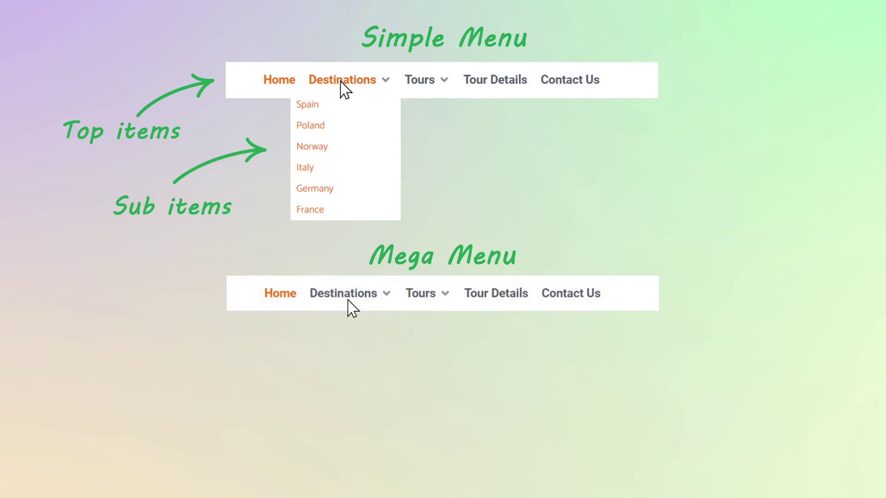
mouse_move(343, 300)
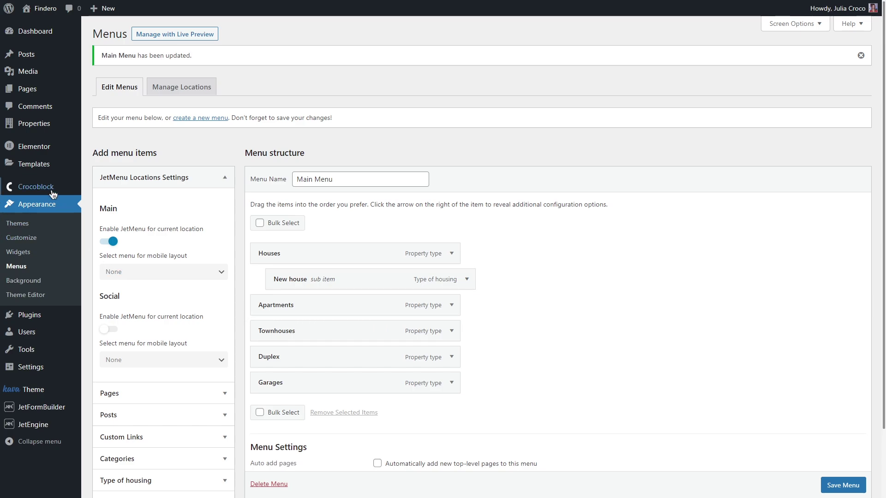
Open the Header inverse template from Crocoblock's Theme Builder in Elementor.
mouse_move(53, 191)
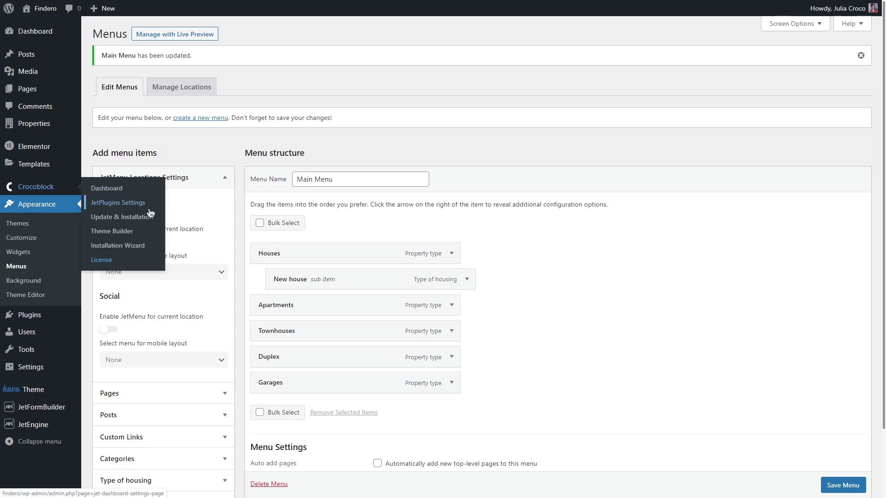
click(149, 232)
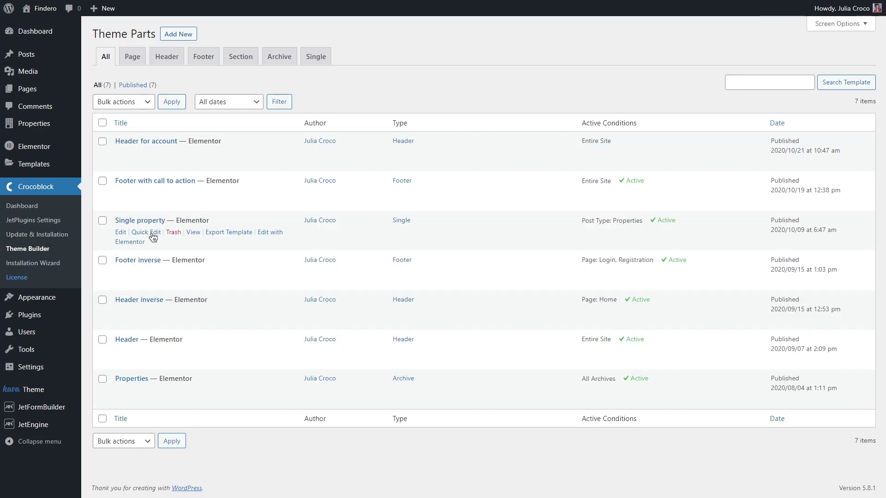
mouse_move(245, 319)
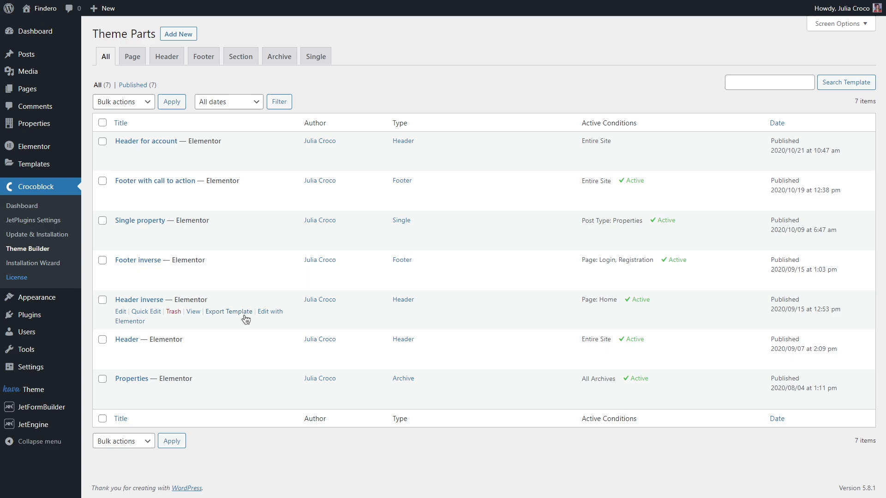
click(277, 314)
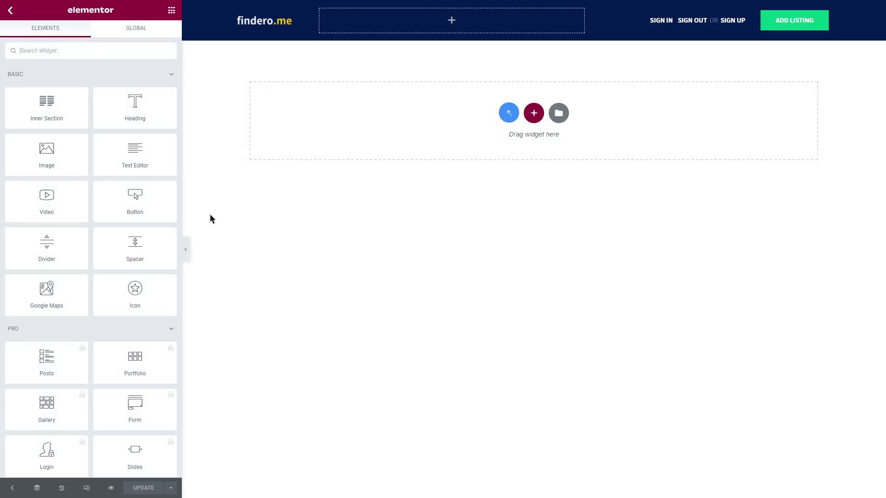
Search 'mega men' and place the Mega Menu widget in the header's empty column.
click(82, 50)
text(mega menu)
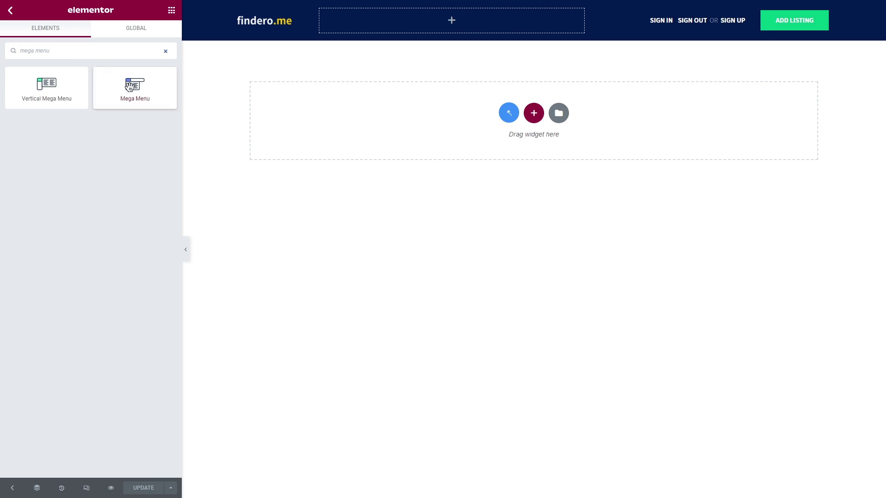
drag(130, 88, 370, 24)
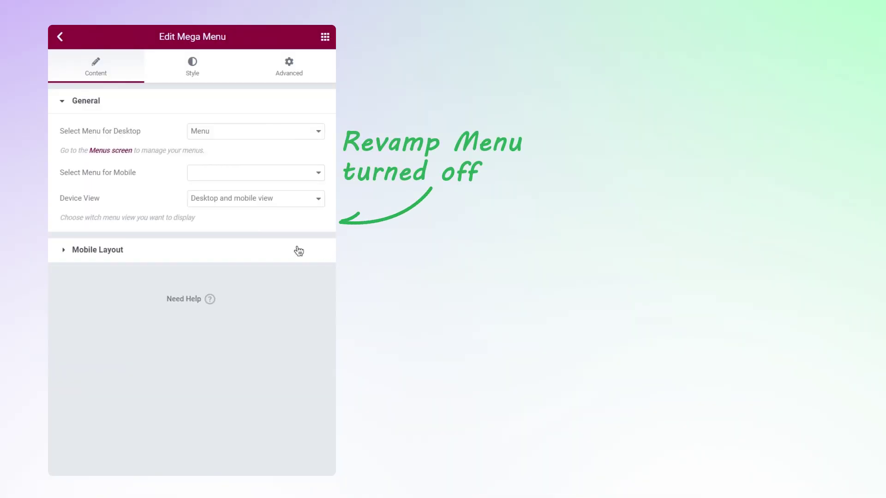
click(298, 250)
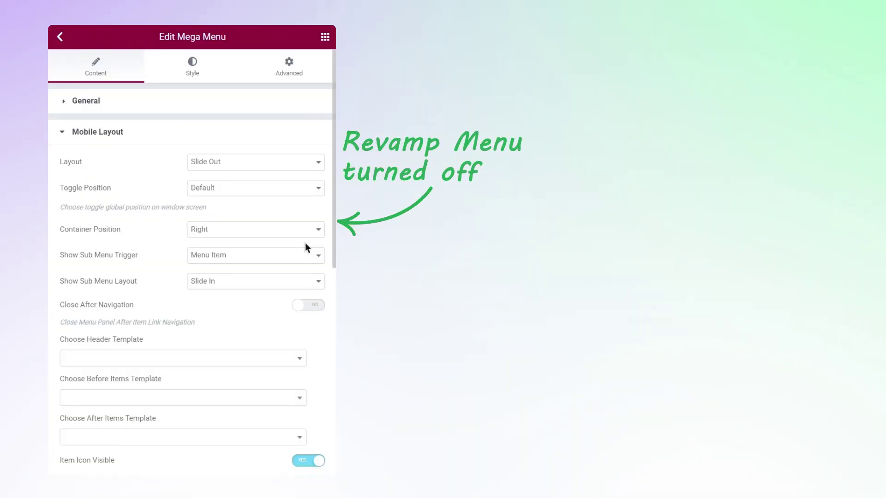
mouse_move(336, 229)
mouse_down()
mouse_move(334, 443)
mouse_move(334, 216)
mouse_up()
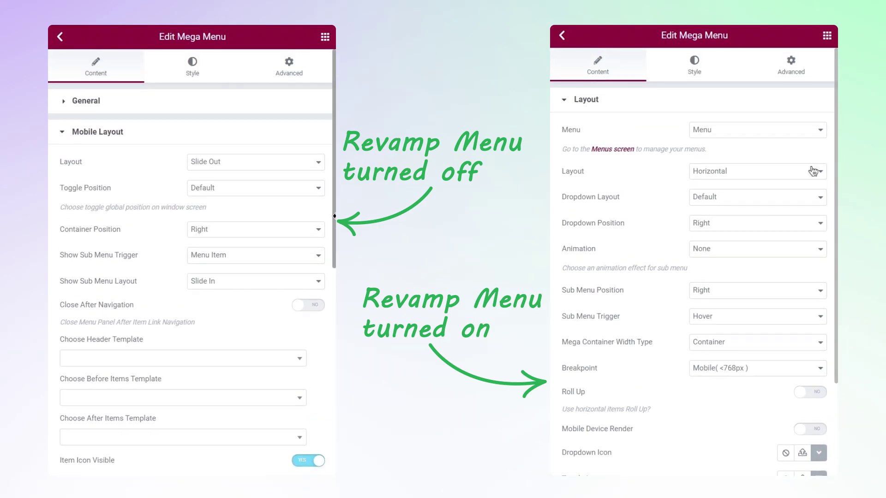
click(192, 65)
click(184, 101)
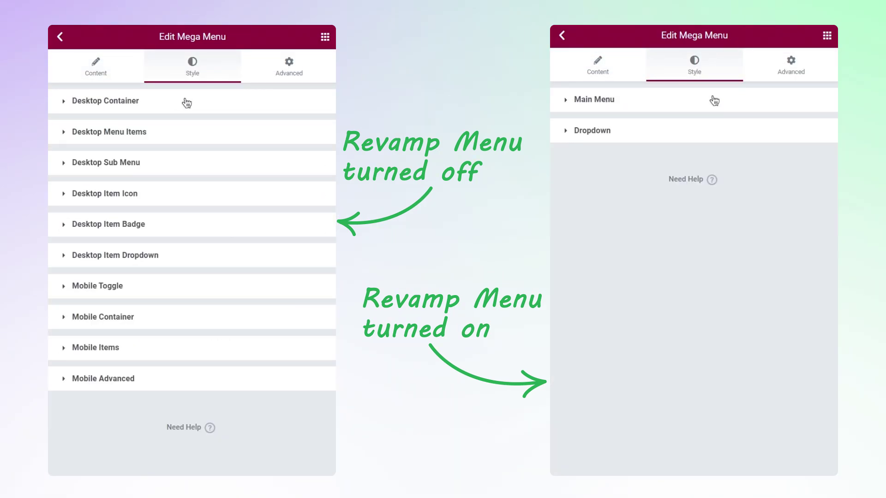
click(714, 100)
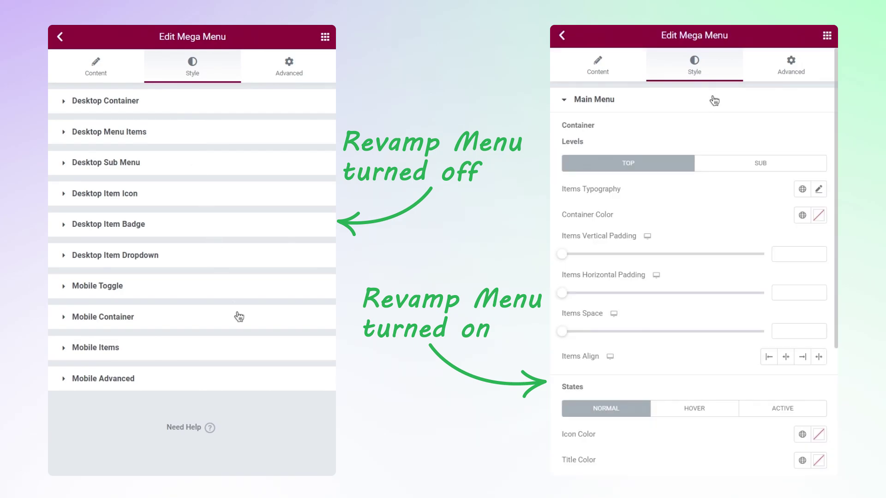
scroll(824, 111, down, 2)
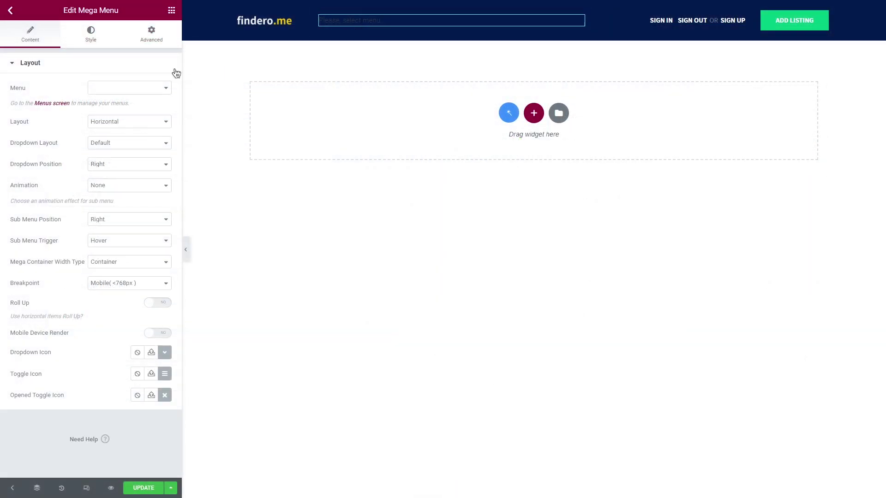
Set the normal-state top item icon, title and dropdown icon colors to white.
click(90, 33)
click(164, 351)
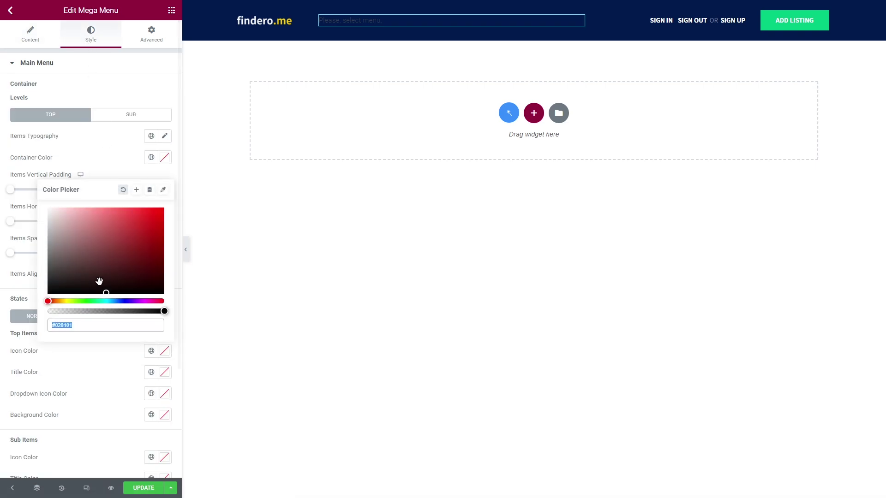
click(48, 210)
click(164, 371)
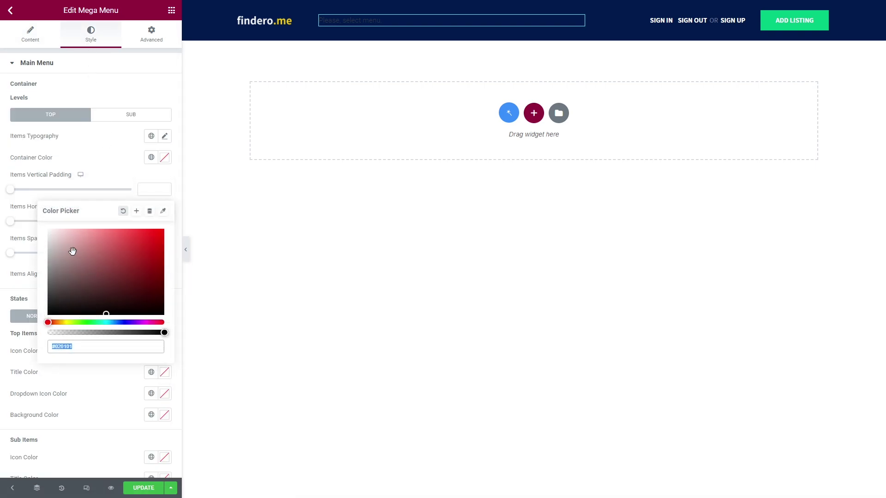
click(49, 230)
click(165, 395)
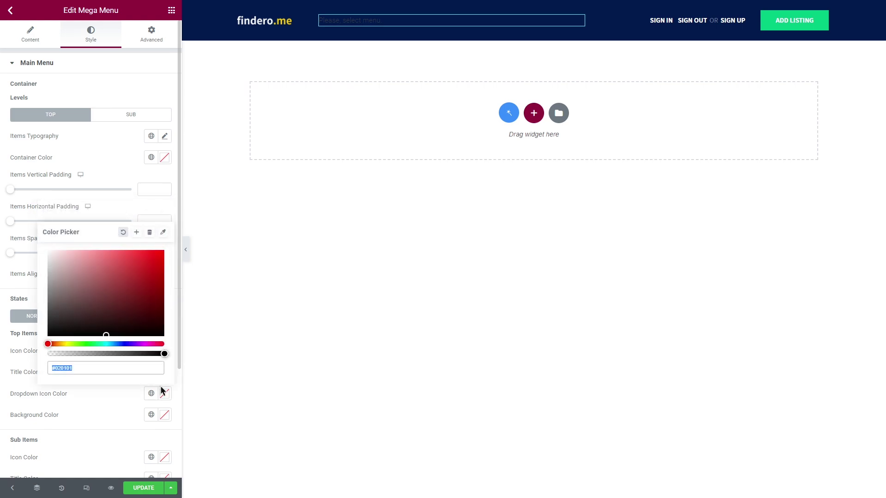
click(49, 252)
click(101, 405)
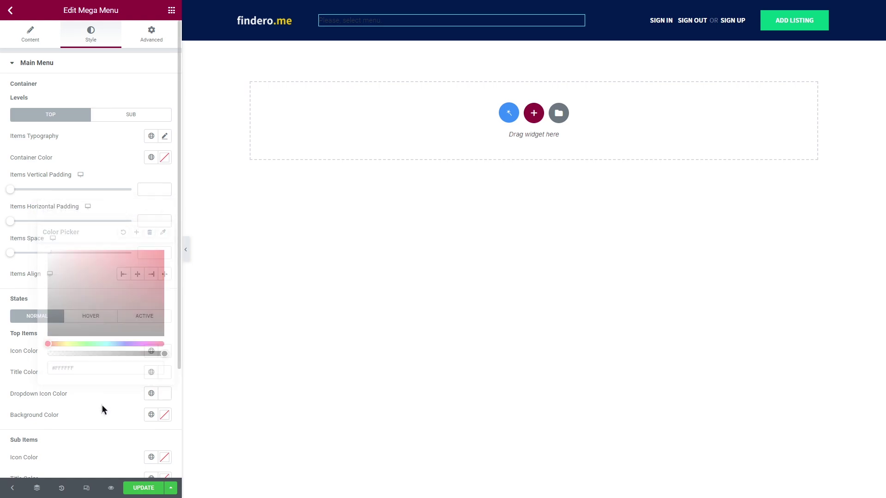
Choose Main Menu in the Mega Menu's Menu dropdown, keeping Horizontal layout.
click(31, 36)
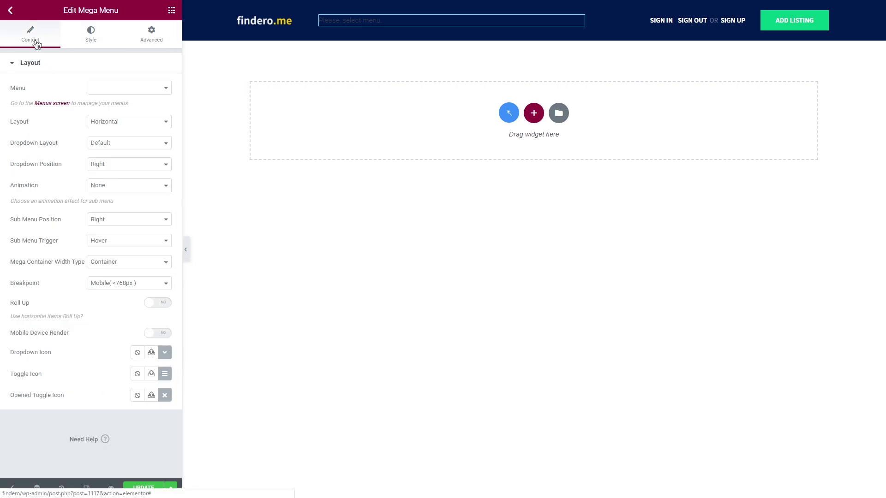
click(124, 87)
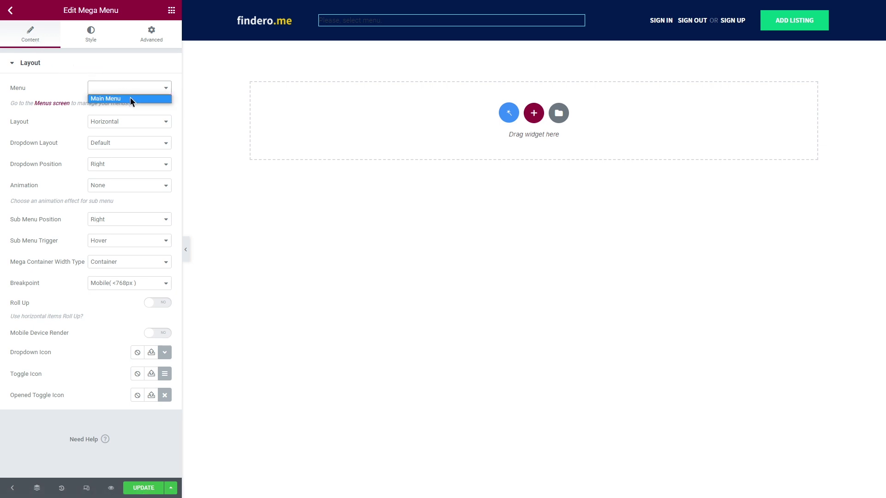
click(130, 99)
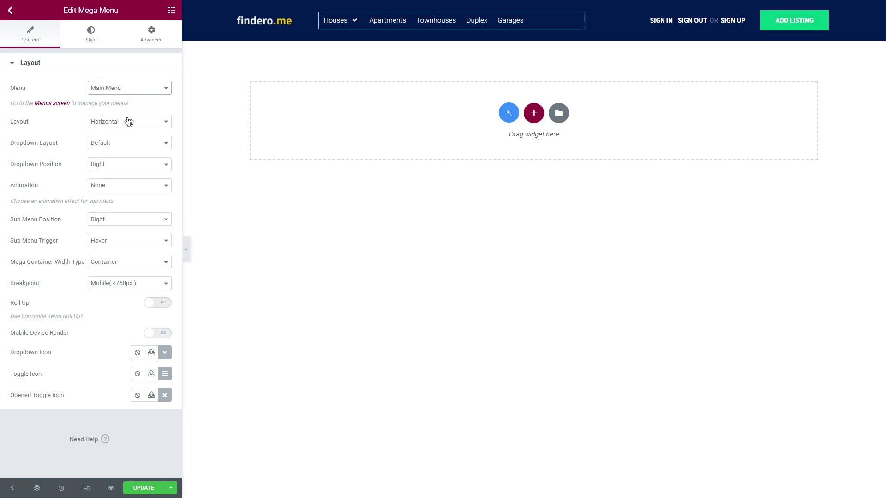
click(129, 121)
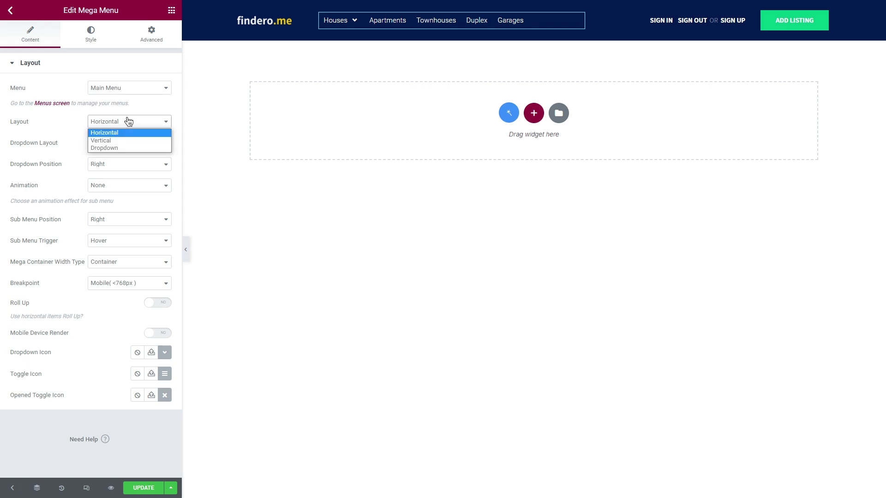
click(129, 122)
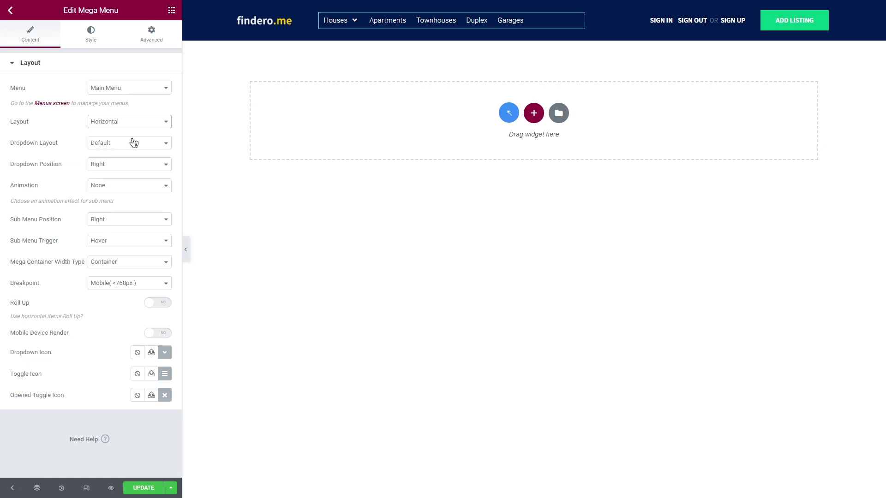
Preview the page at mobile width and test opening and closing the menu toggle.
click(86, 487)
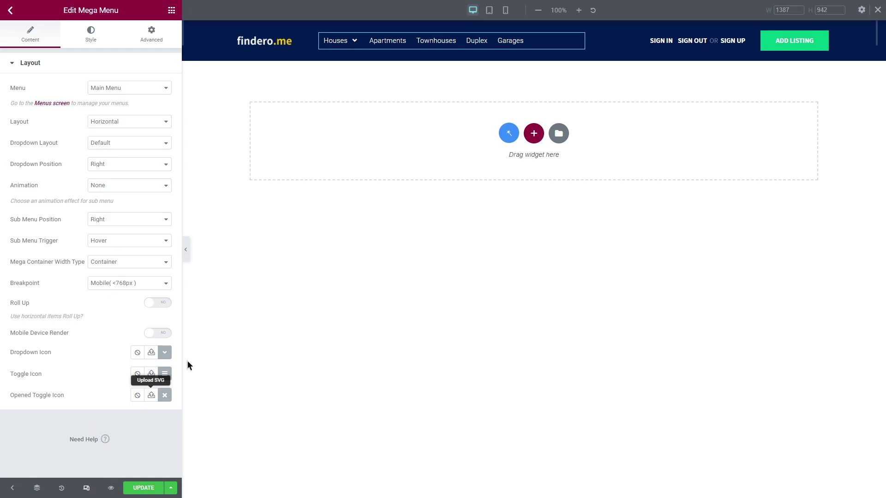
click(504, 11)
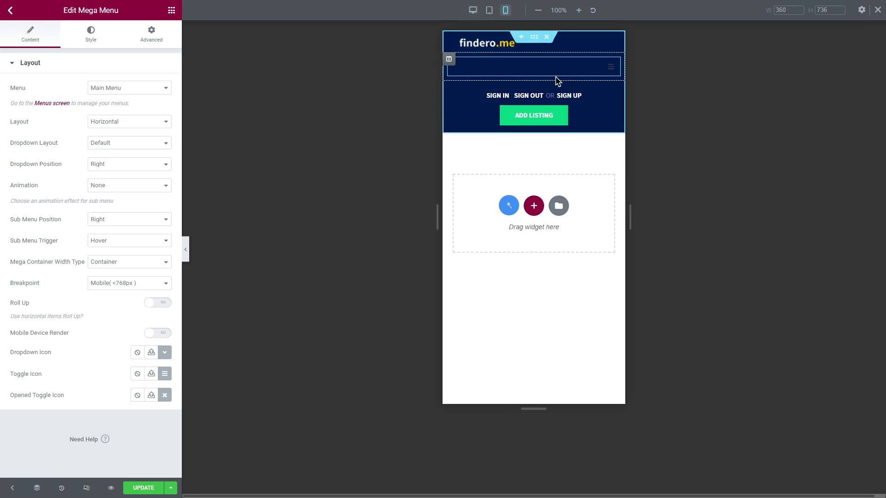
click(606, 74)
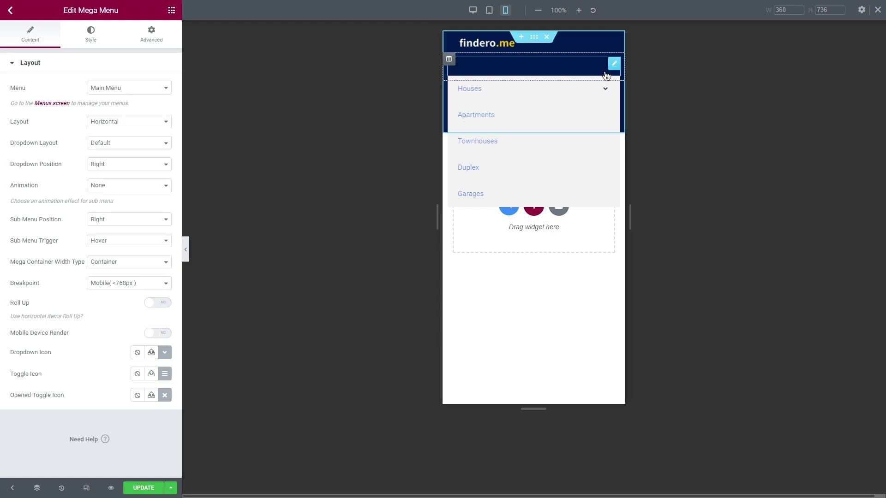
click(607, 73)
click(606, 74)
click(606, 74)
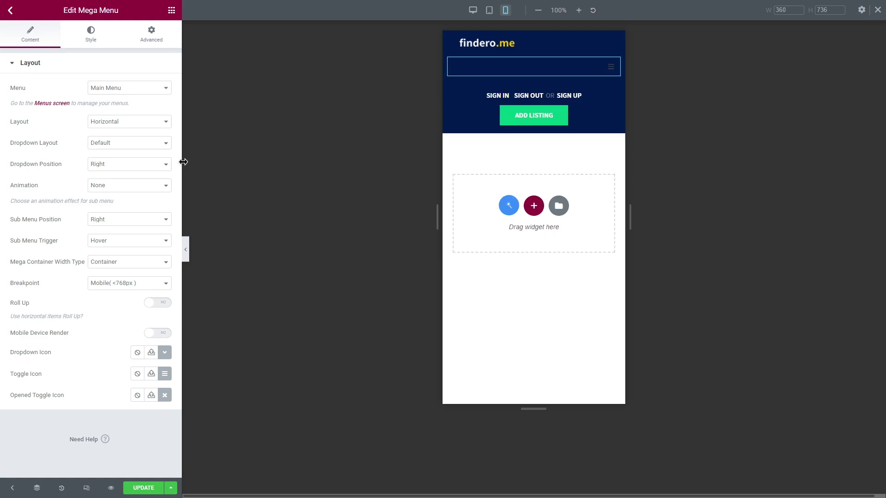
Set the mobile Dropdown Layout to Push, keeping Dropdown Position Right, then return to desktop.
click(143, 143)
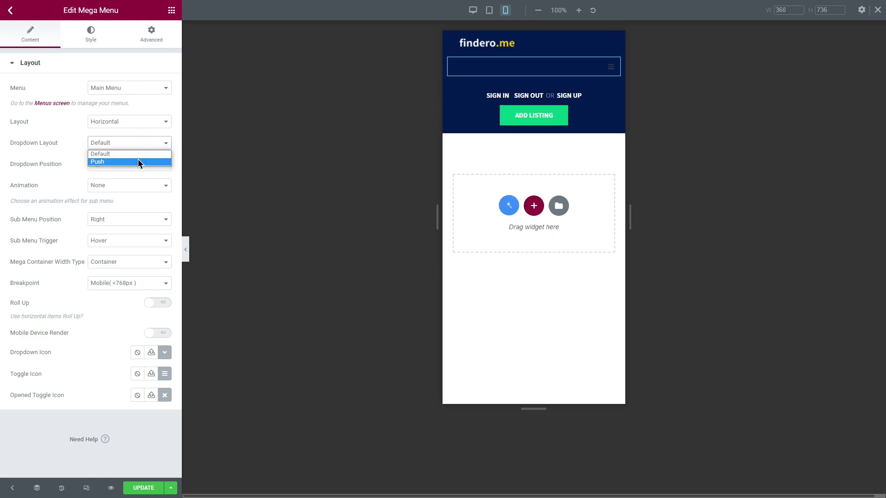
click(138, 161)
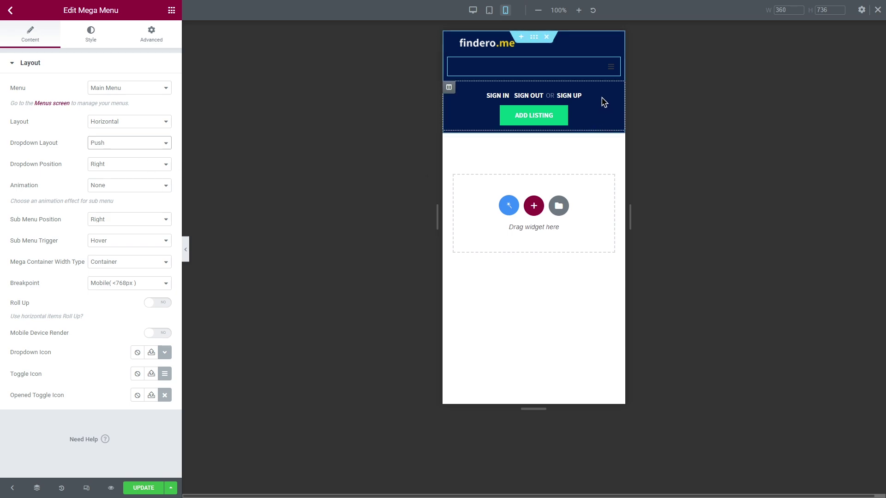
click(609, 69)
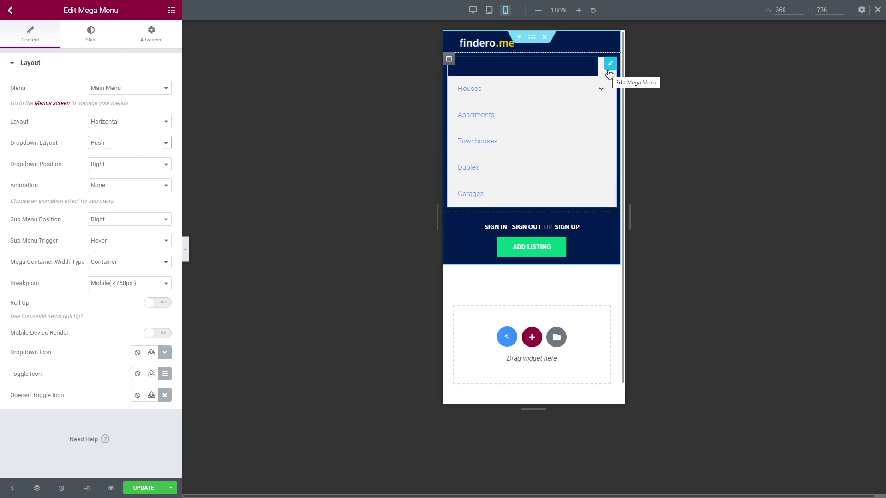
click(605, 74)
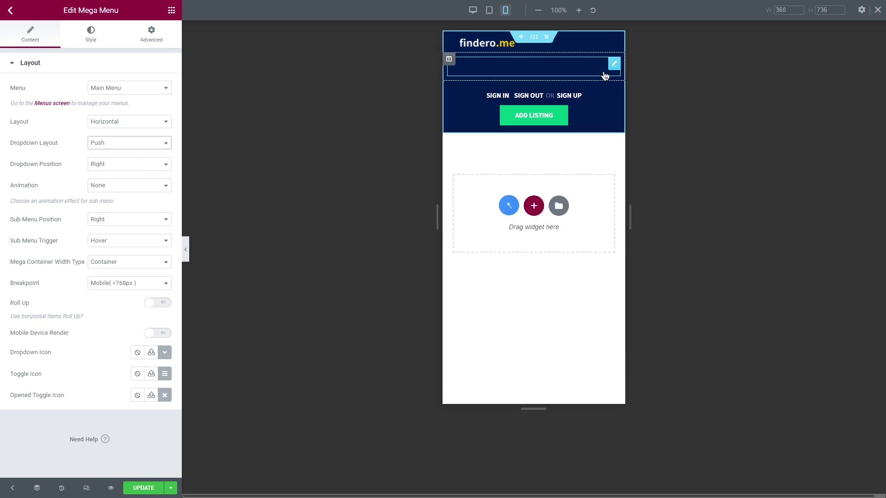
click(605, 75)
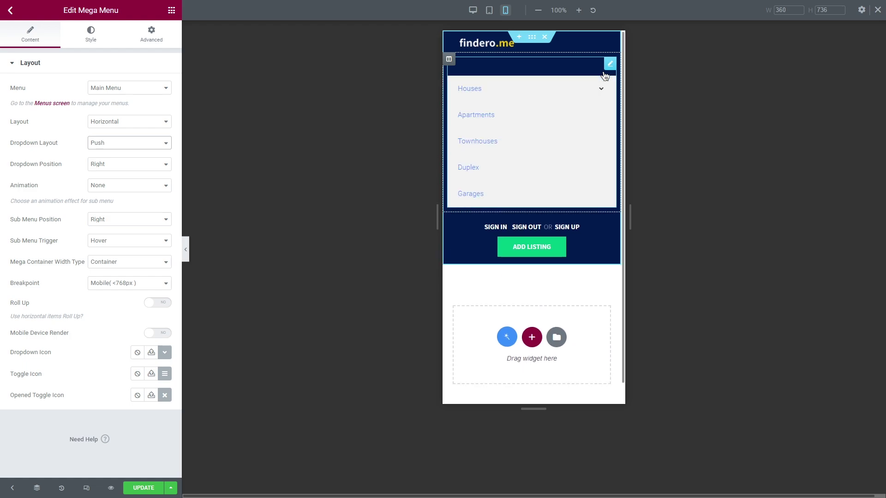
click(604, 75)
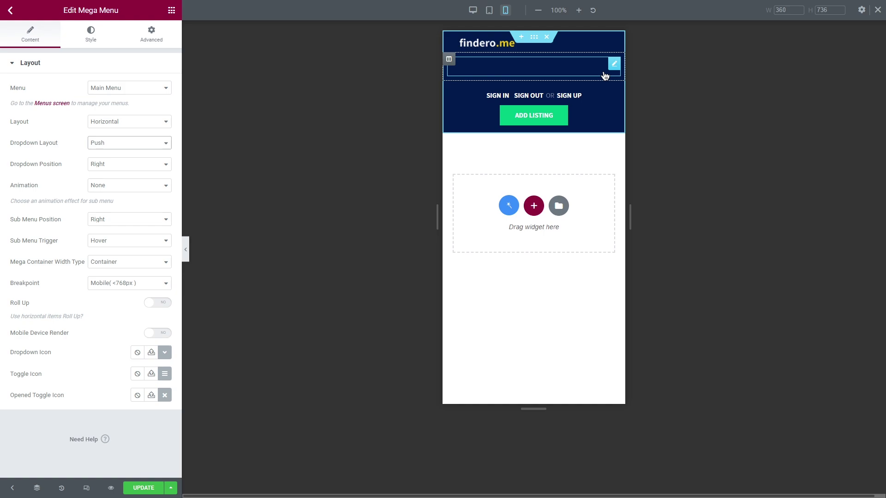
click(161, 163)
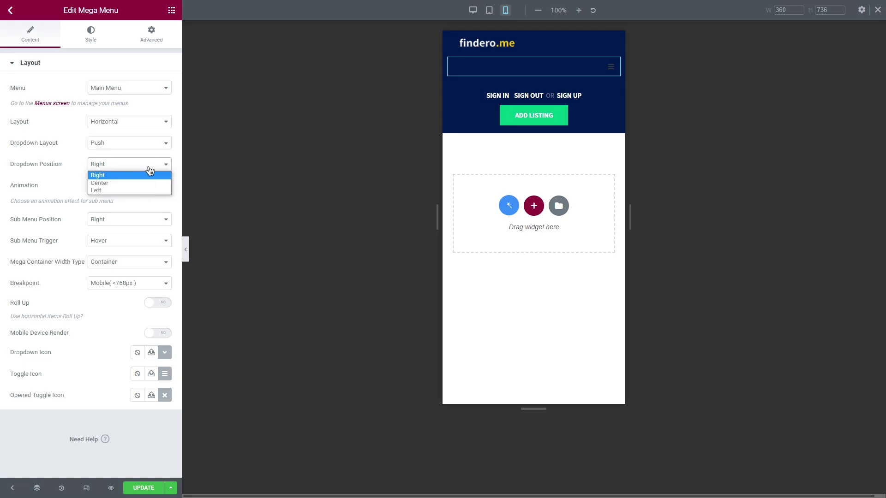
click(157, 165)
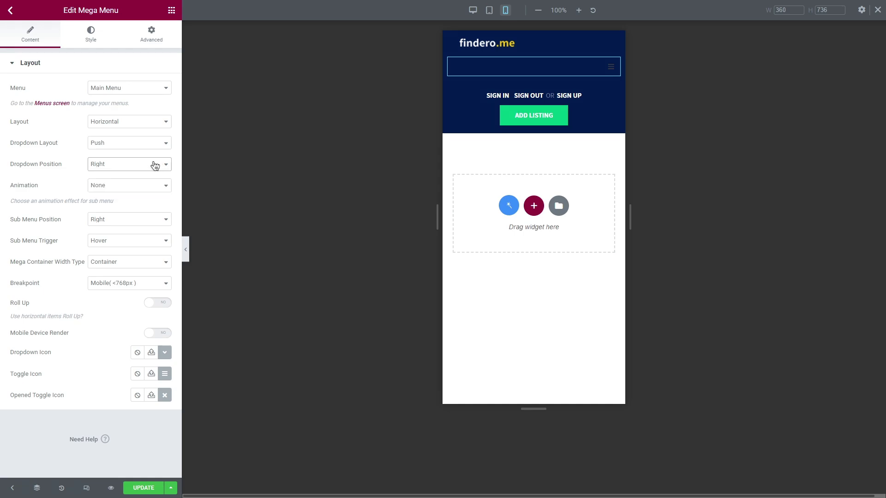
click(85, 487)
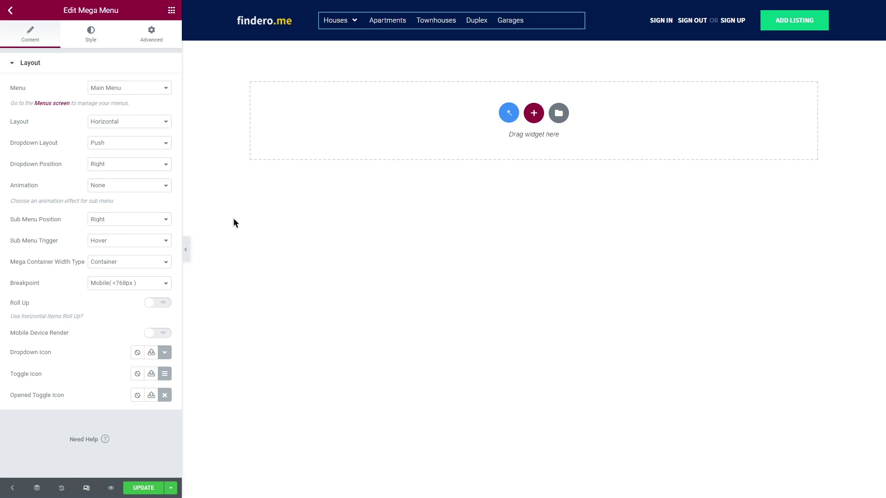
Keep Fade animation and Right sub menu position, and set Sub Menu Trigger to Click.
mouse_move(353, 21)
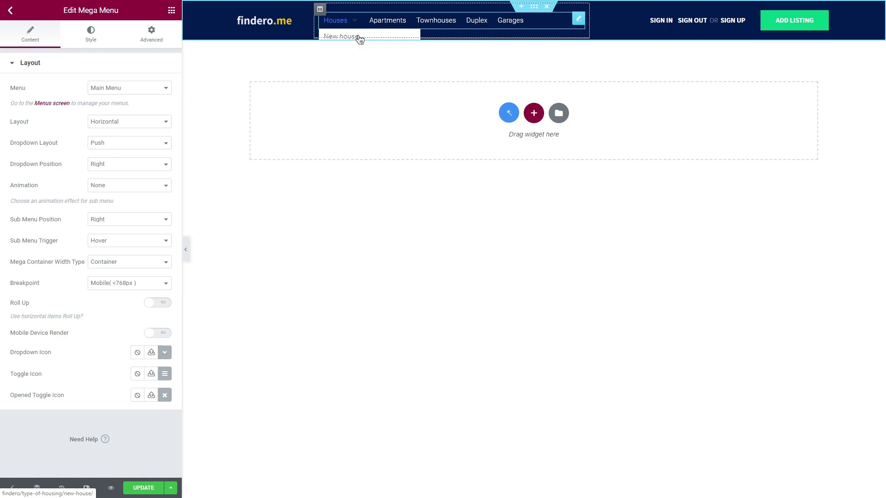
click(143, 186)
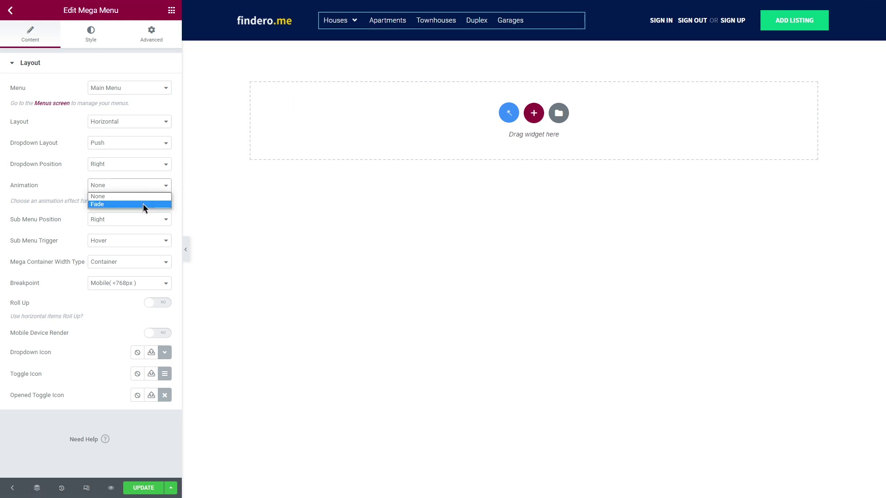
click(143, 204)
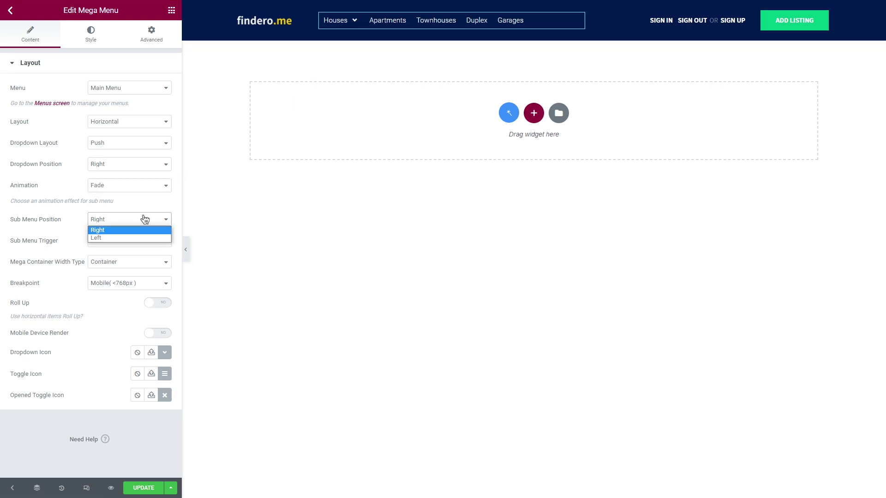
click(144, 219)
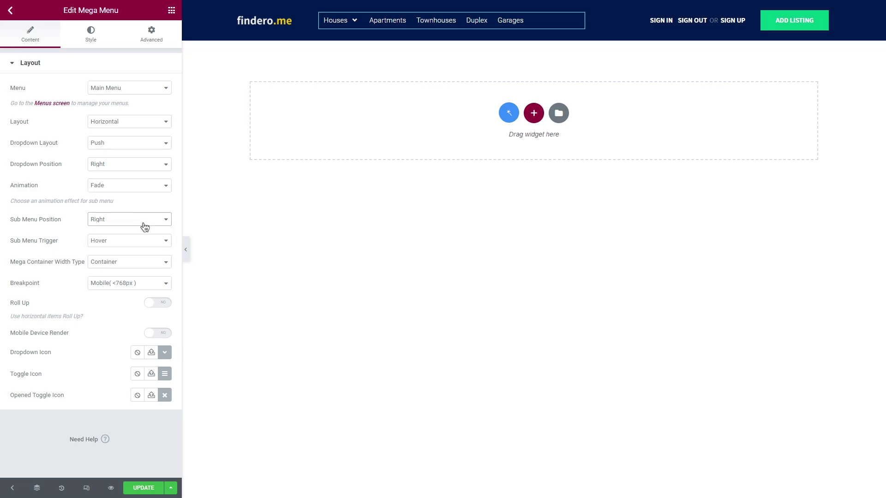
click(144, 240)
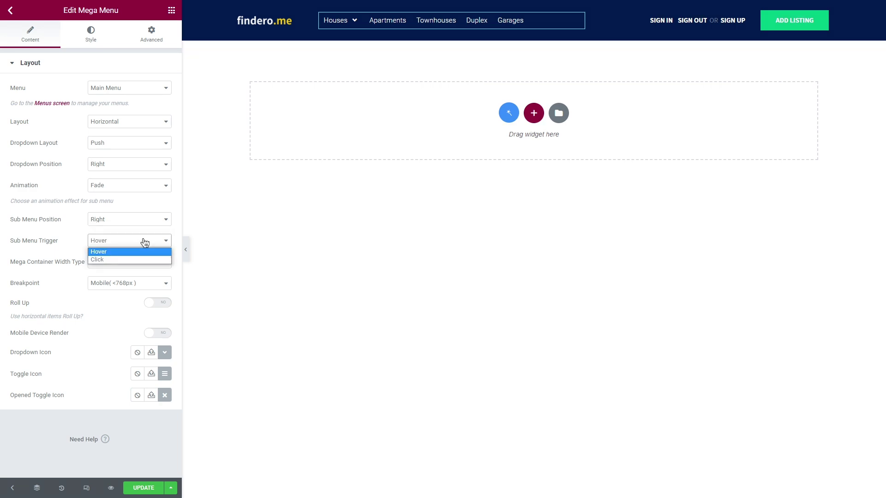
click(145, 259)
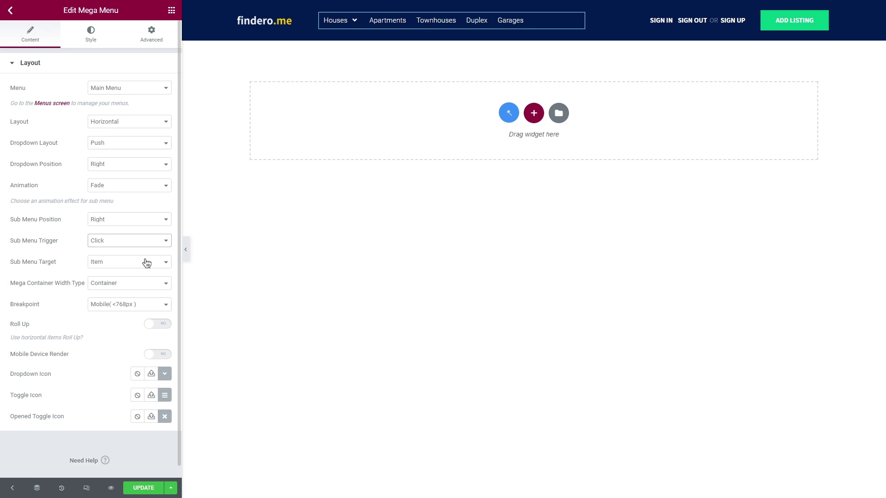
Test click-to-open on Houses in the preview, toggling the New house sub menu.
click(341, 24)
click(342, 24)
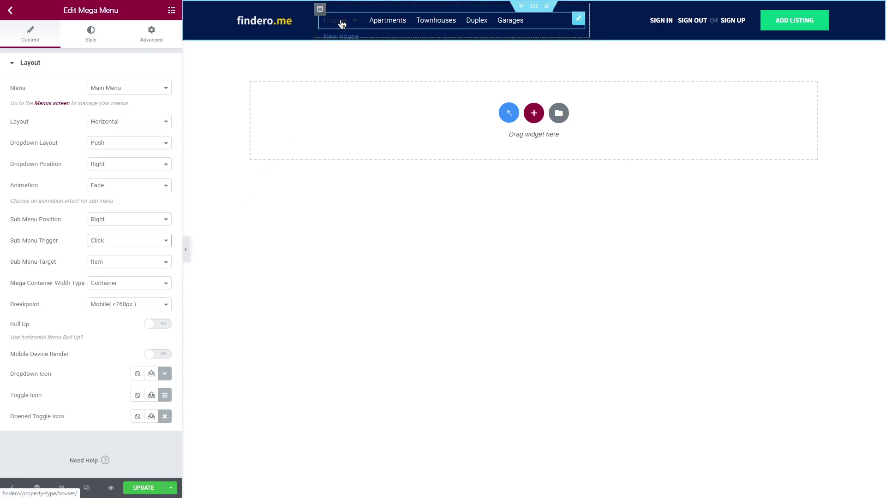
click(355, 23)
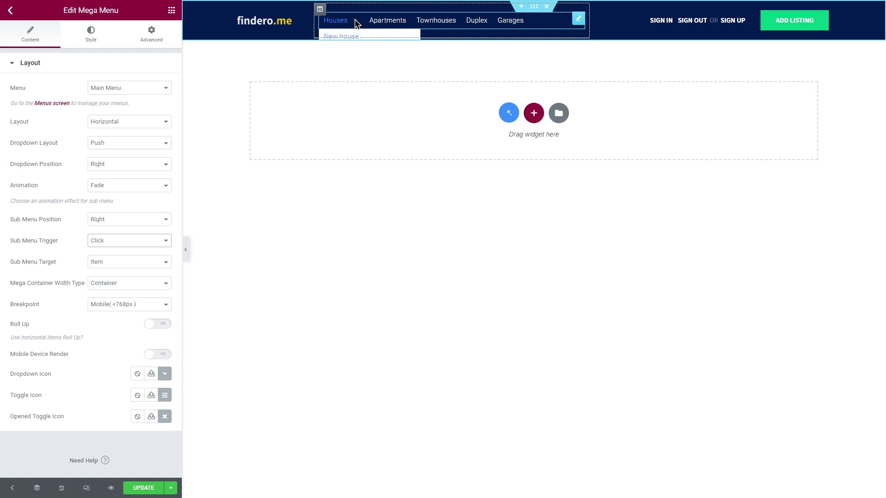
click(356, 24)
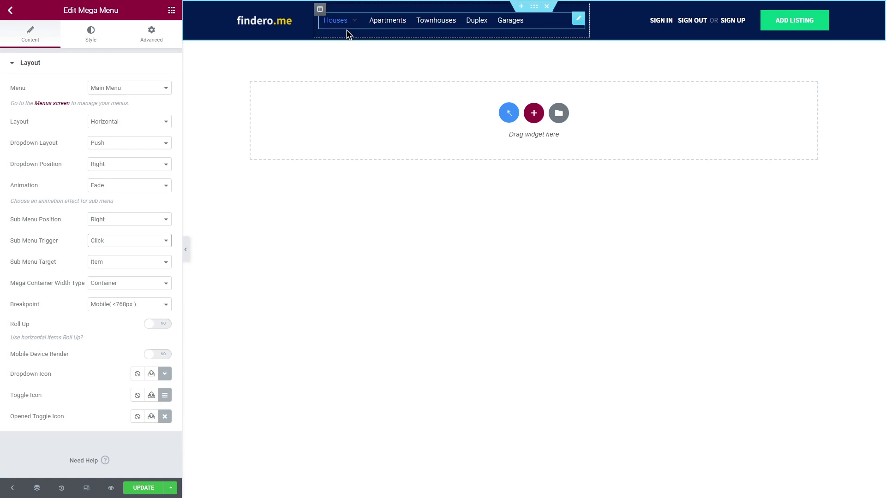
Set Sub Menu Target to Sub Icon, test the Houses chevron, then restore the Hover trigger.
click(131, 262)
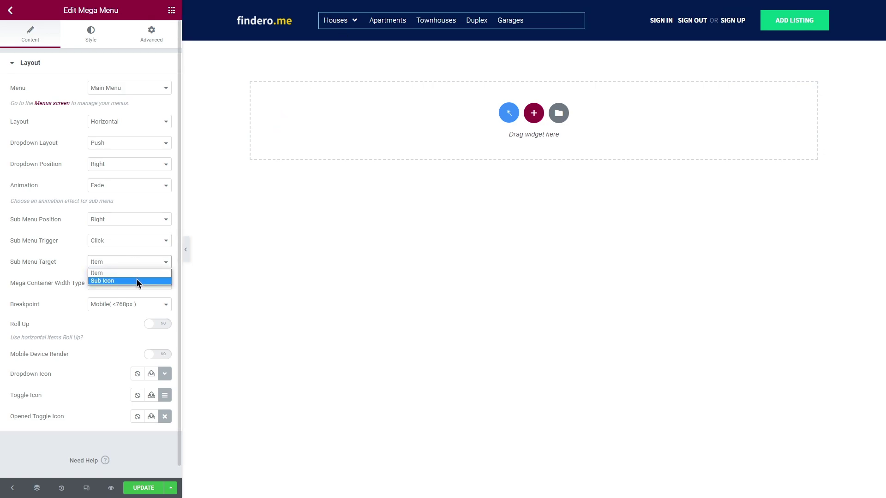
click(136, 280)
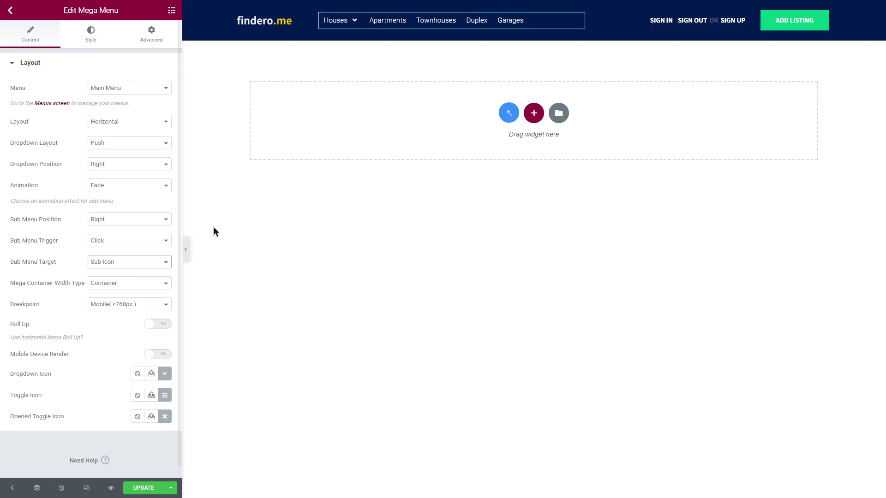
click(341, 25)
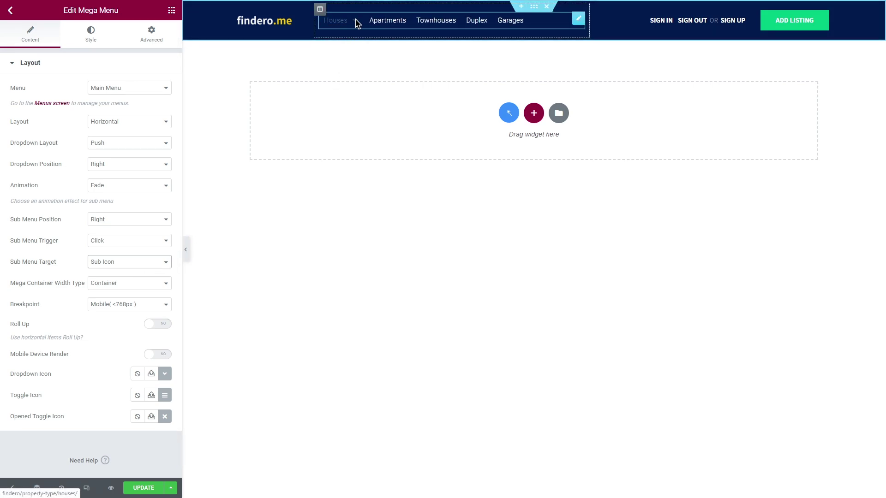
click(356, 22)
click(355, 21)
click(355, 23)
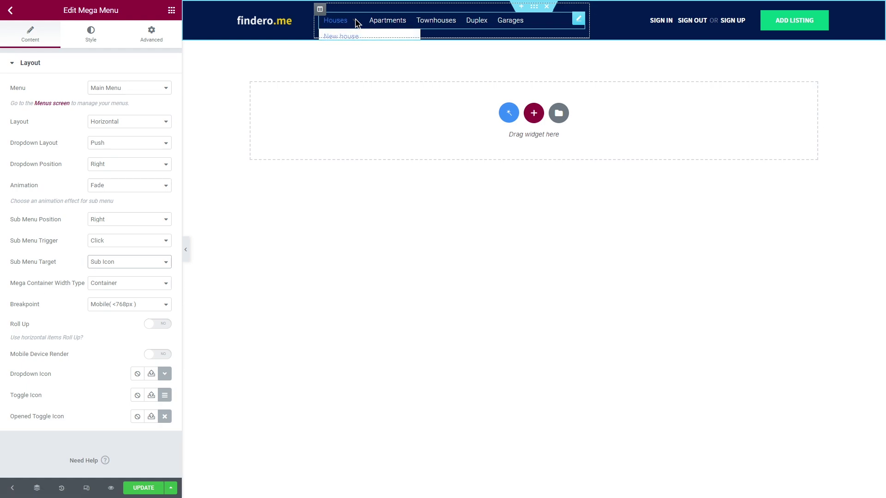
click(356, 23)
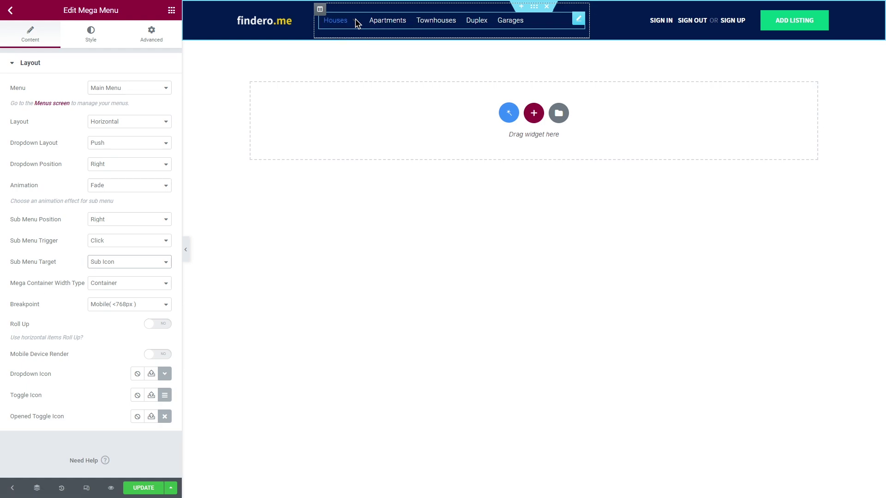
click(165, 241)
click(148, 251)
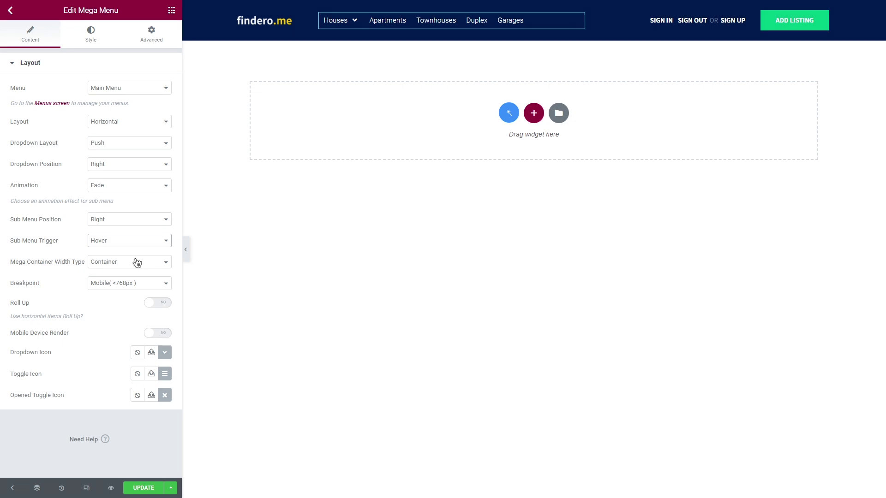
click(137, 263)
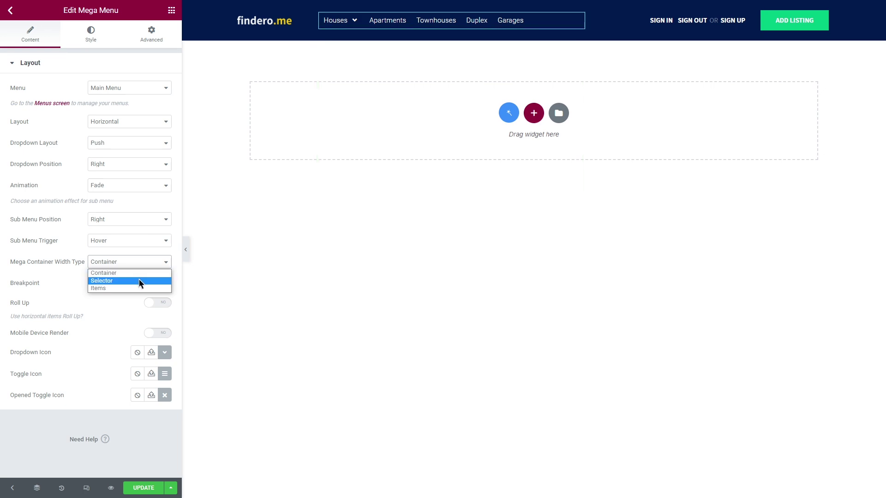
click(139, 280)
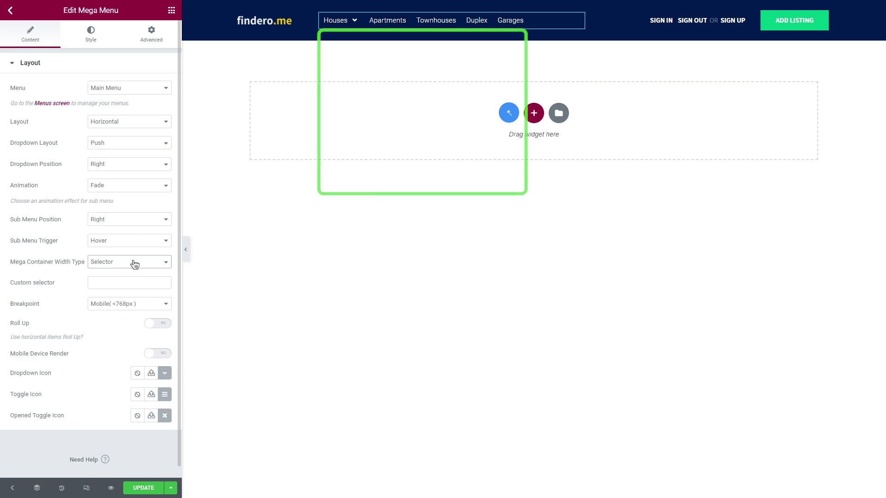
click(135, 265)
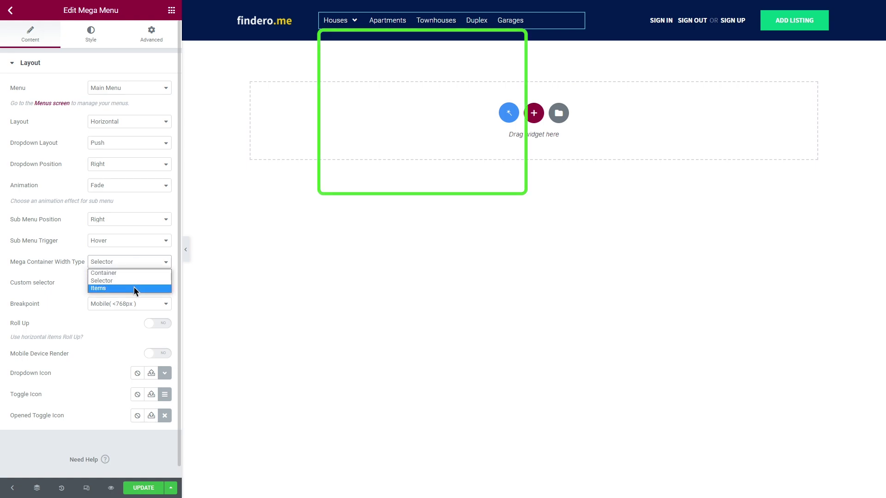
click(134, 288)
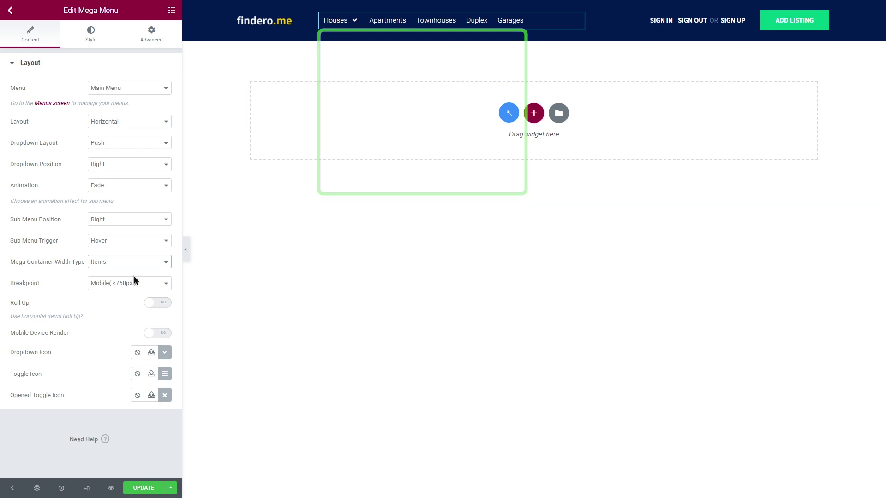
key(Up)
key(Up)
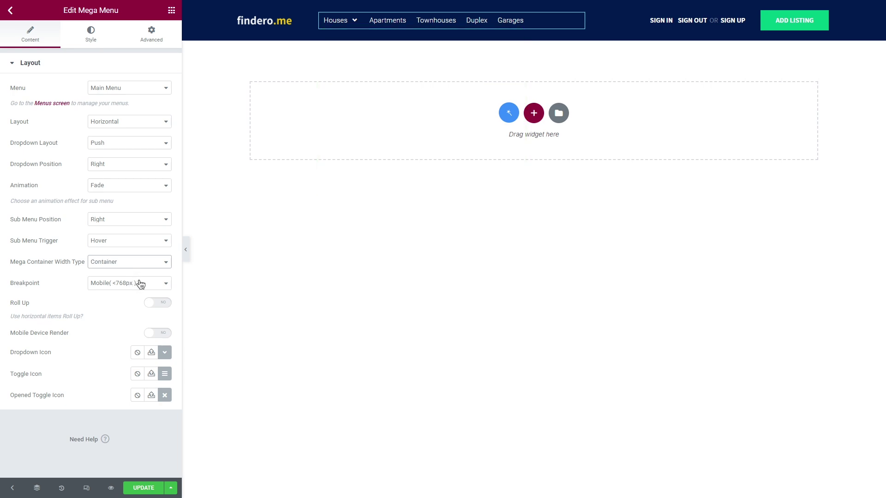
Keep the Mobile breakpoint and narrow the header menu column to about 36.9% width.
click(141, 284)
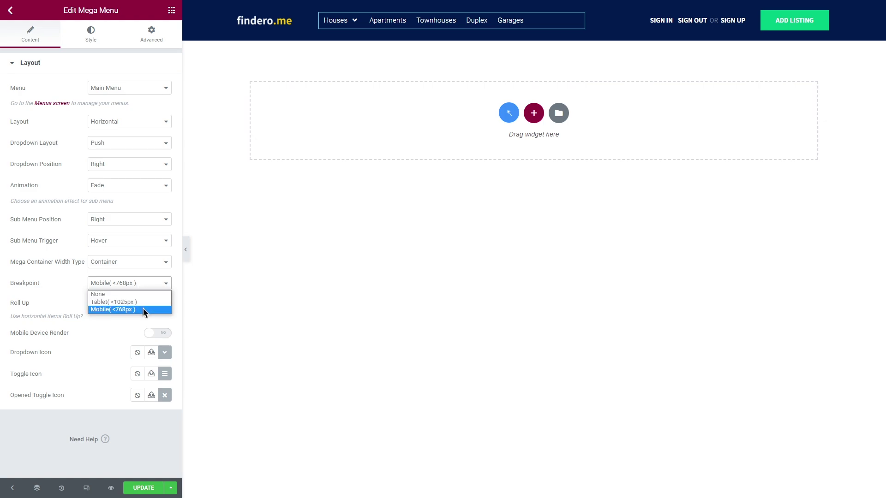
click(142, 283)
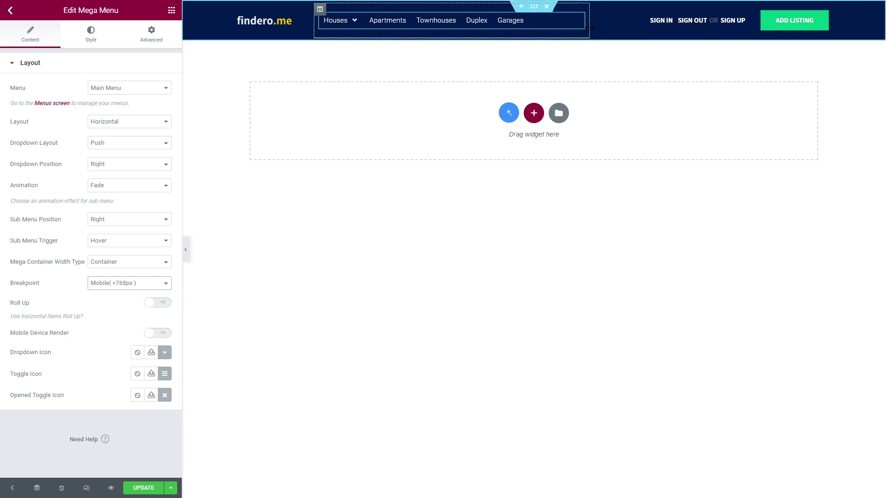
drag(586, 29, 526, 30)
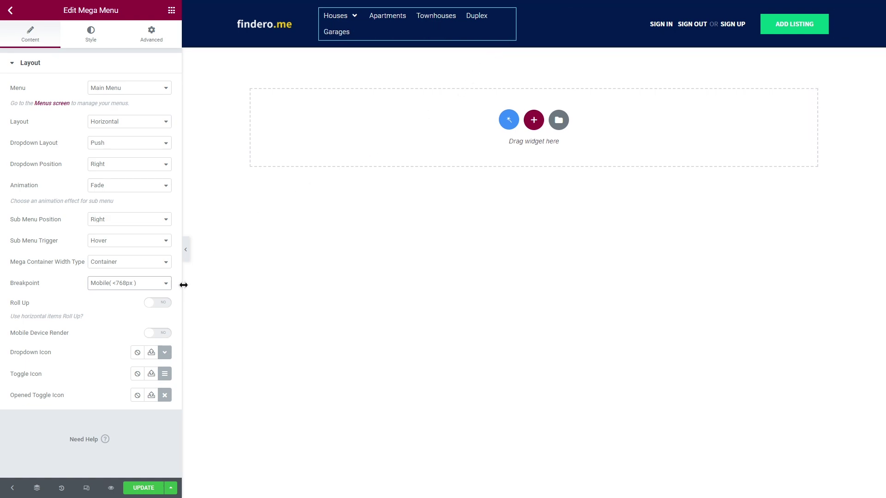
Turn Roll Up on and set RollUp Type to Icon so Garages collapses behind dots.
click(163, 303)
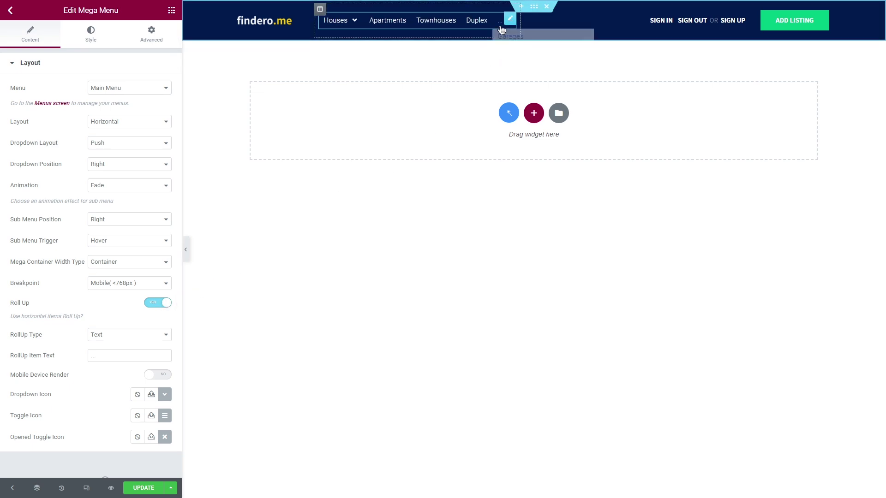
mouse_move(501, 23)
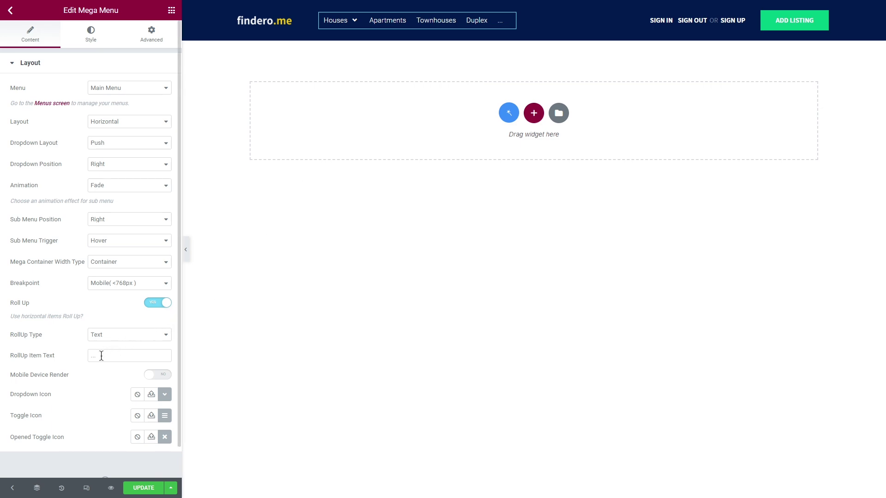
click(116, 335)
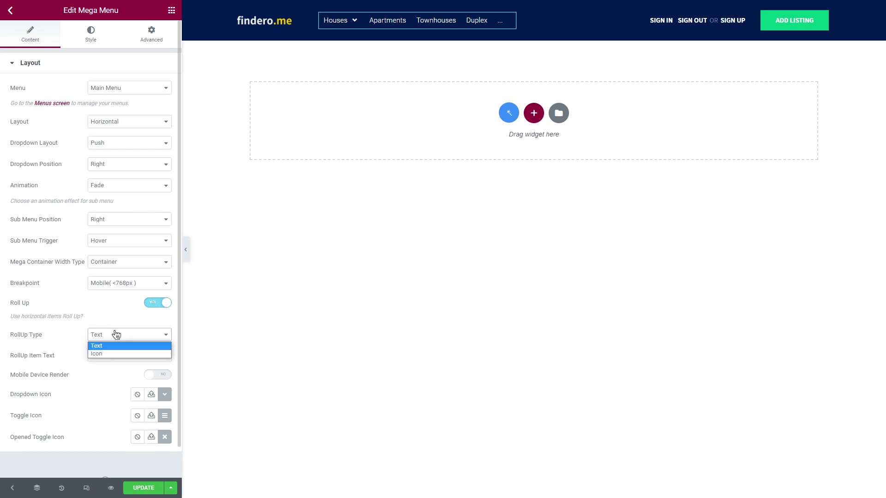
click(123, 354)
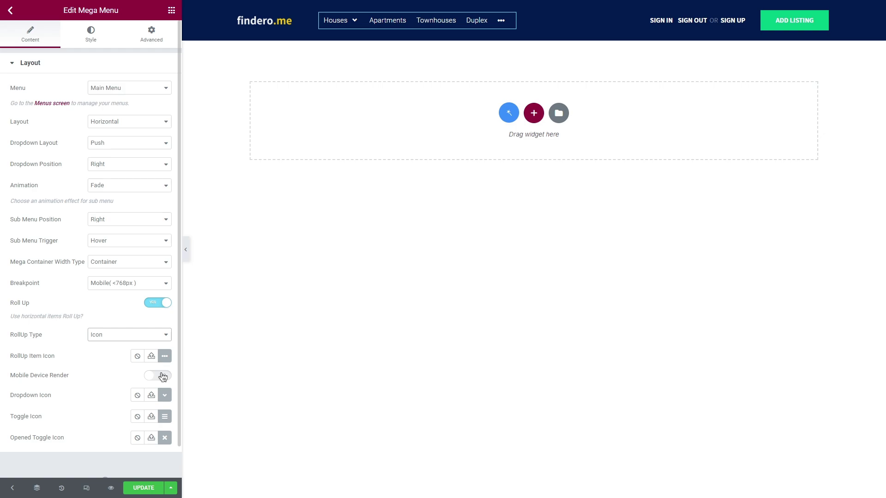
Try Mobile Device Render, review the Mobile Menu section, then switch it back to NO.
click(163, 376)
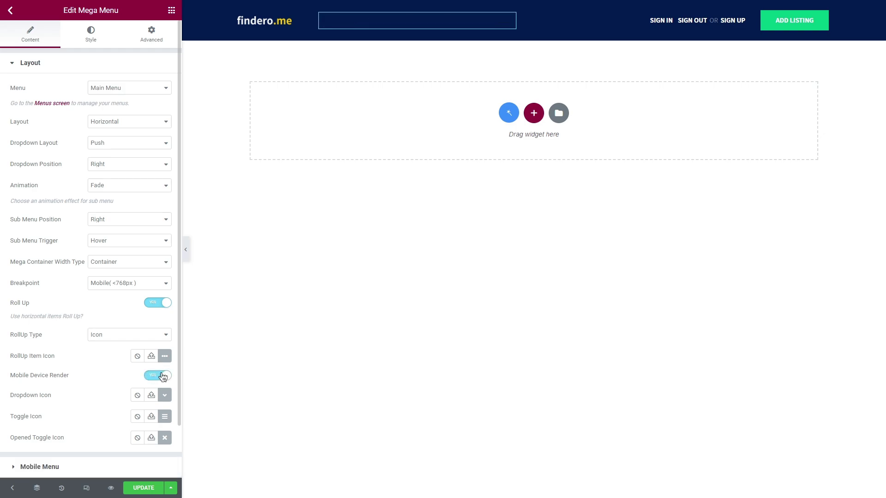
scroll(163, 377, down, 2)
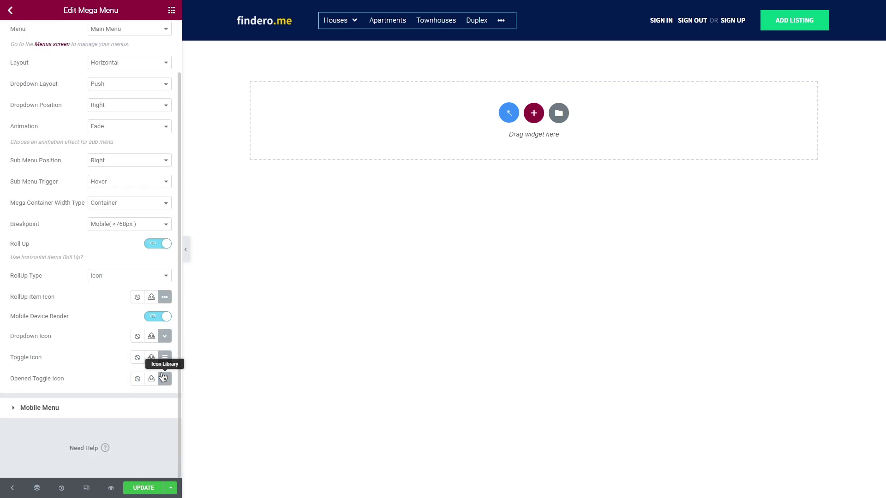
click(97, 407)
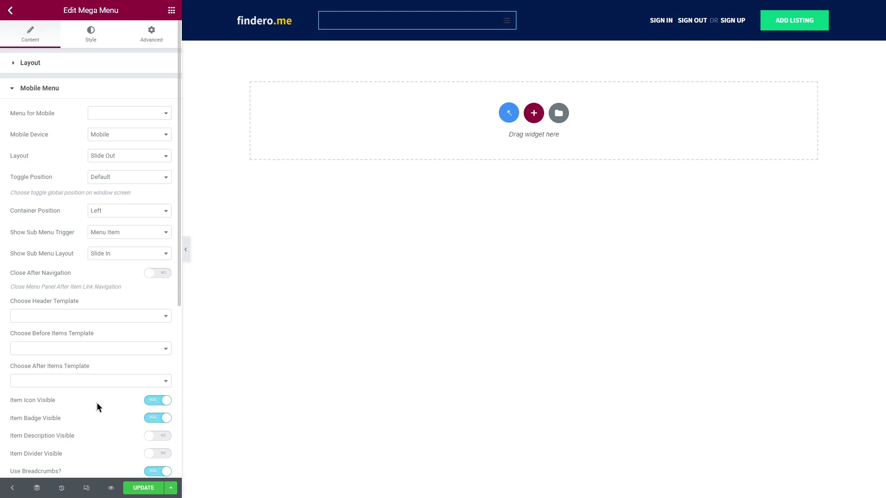
click(133, 64)
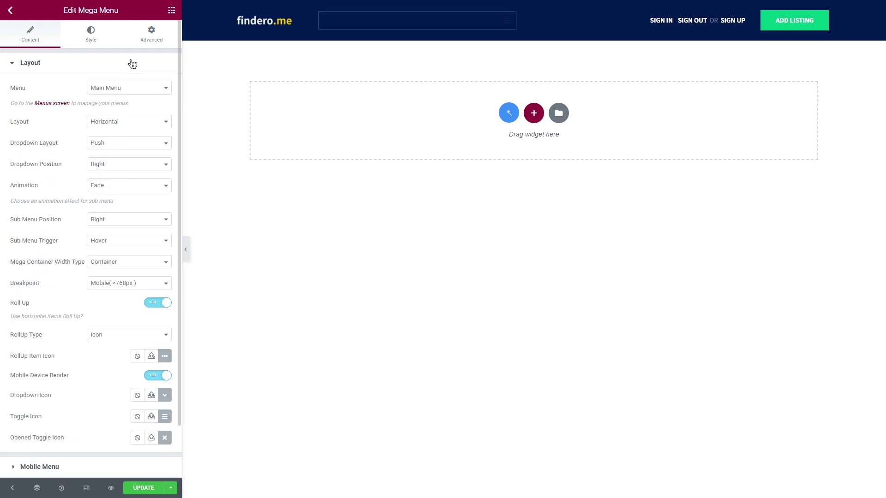
click(163, 374)
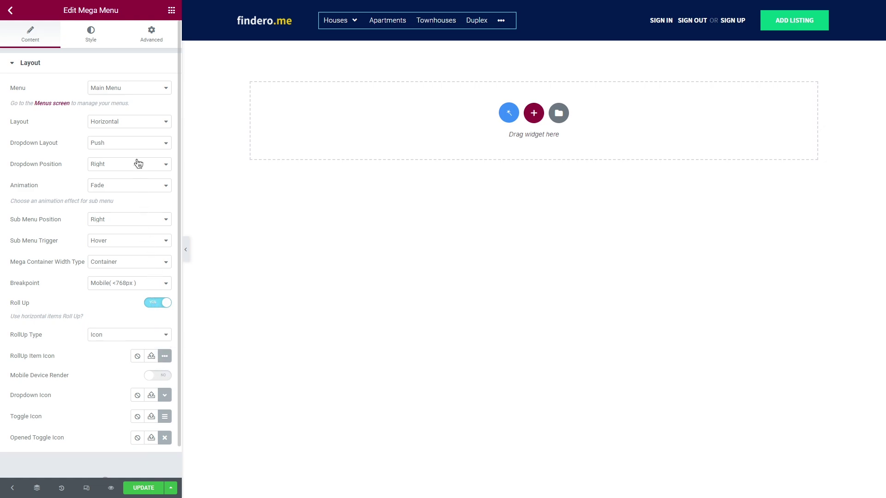
Open the Style tab and expand the Main Menu settings for TOP-level items.
click(93, 35)
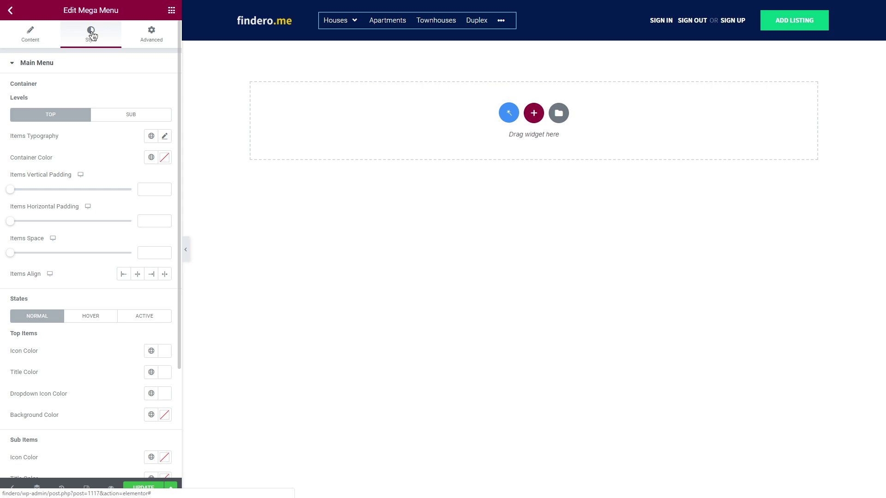
click(94, 63)
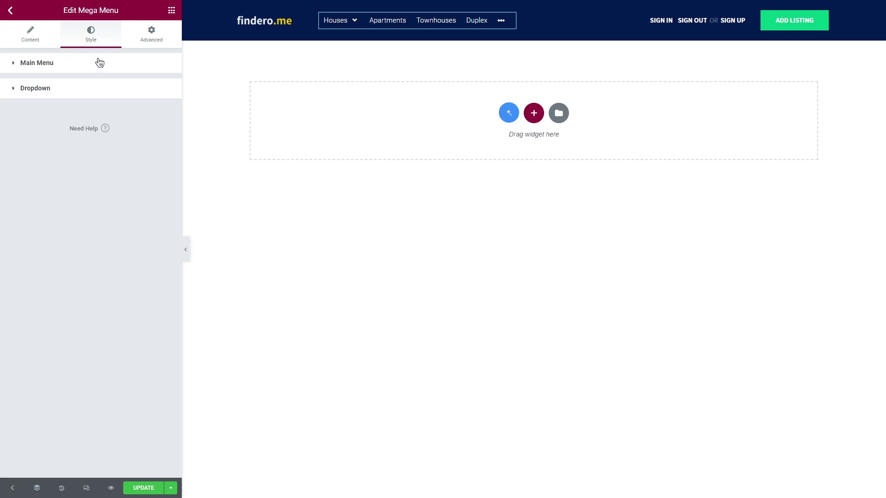
click(100, 63)
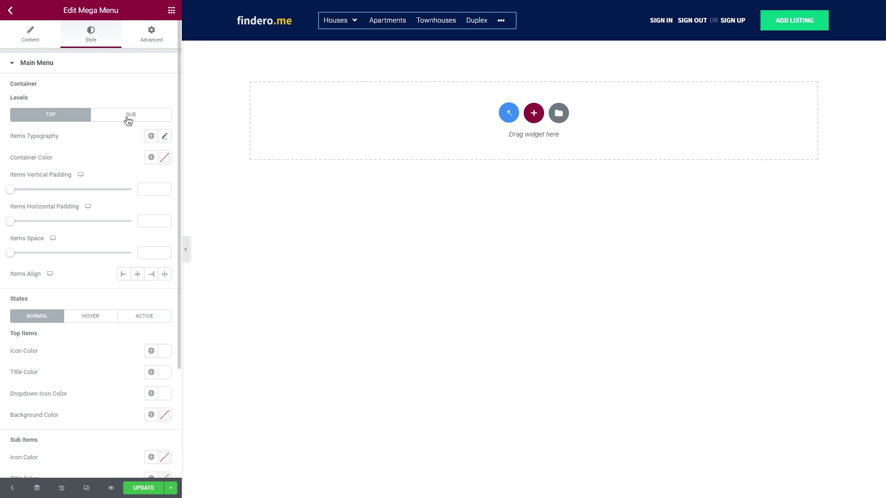
Set top-level item typography to Roboto, size 14, weight 600.
click(165, 136)
click(125, 183)
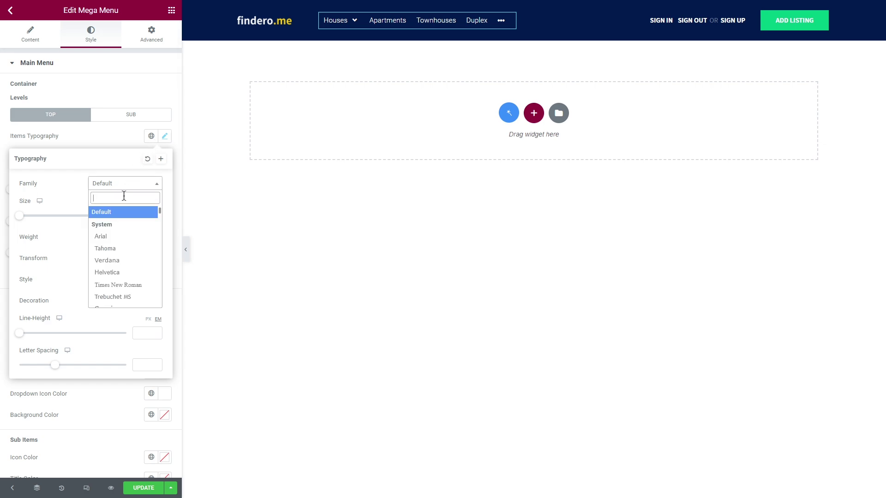
text(roboto)
click(124, 223)
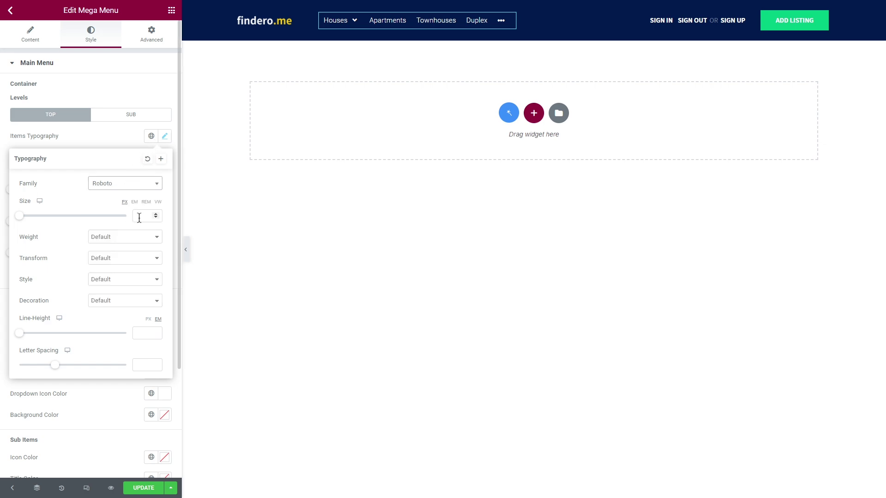
click(141, 216)
text(14)
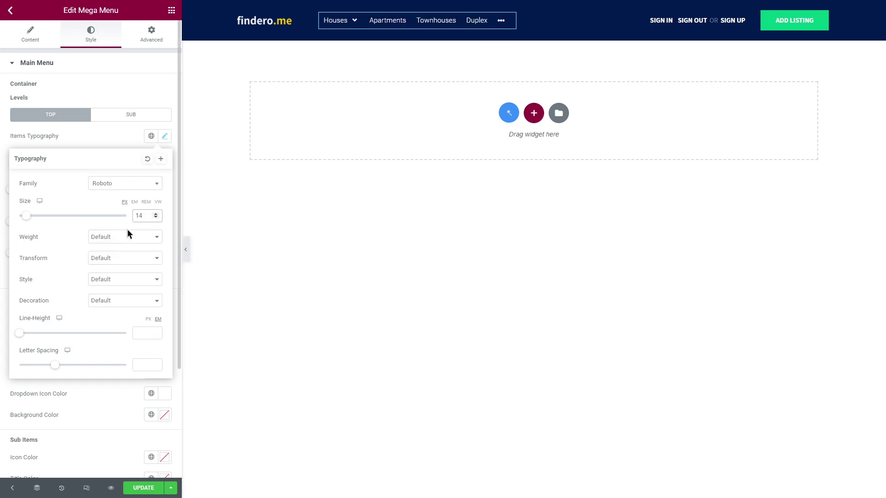
click(124, 236)
click(116, 286)
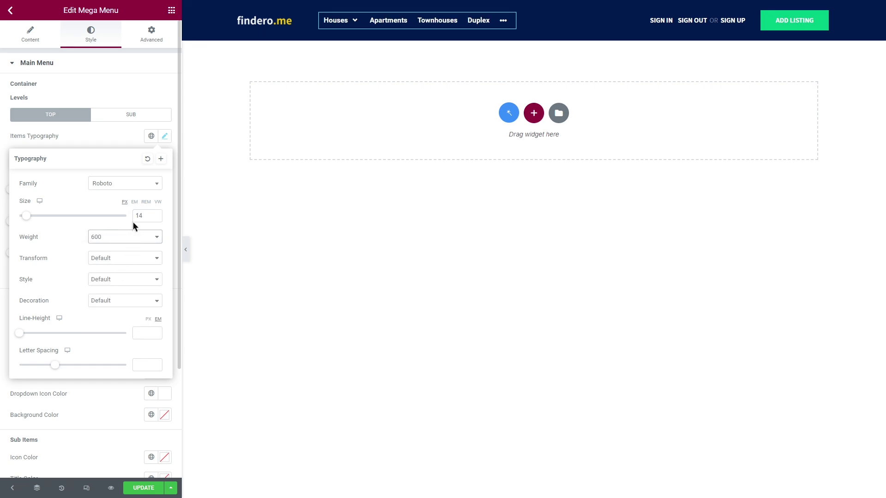
click(165, 135)
Try pink and beige container colours, then clear Container Color back to none.
click(164, 157)
click(74, 208)
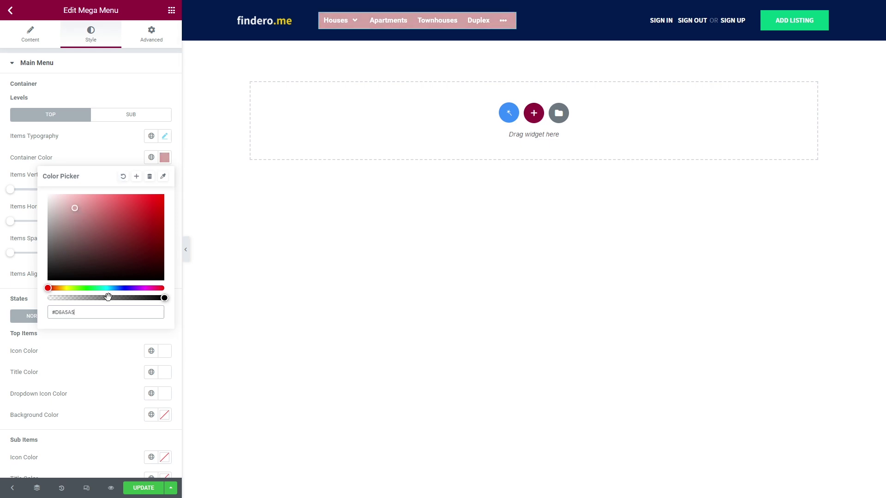
mouse_move(56, 289)
mouse_down()
mouse_move(64, 289)
mouse_move(48, 289)
mouse_move(55, 289)
mouse_up()
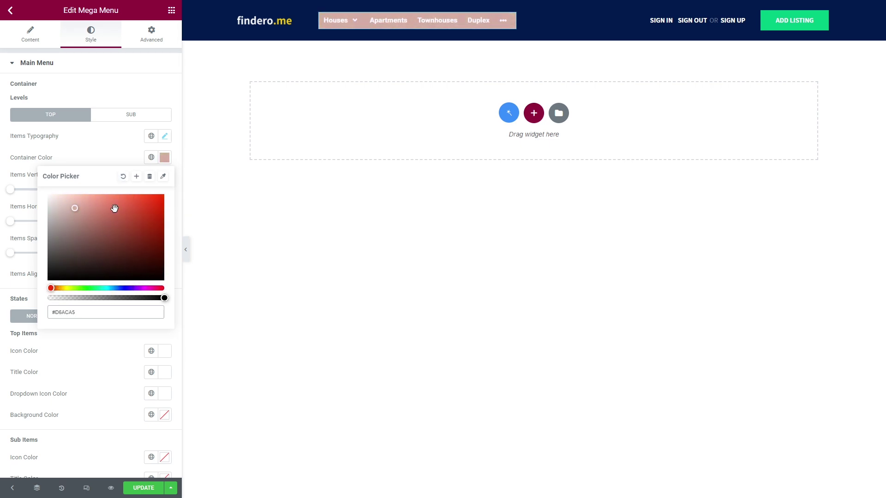
click(124, 177)
click(126, 154)
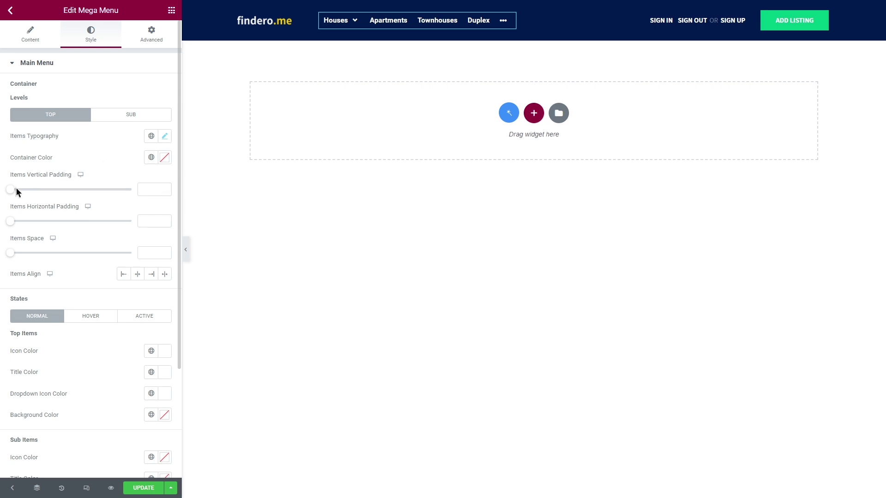
Set top items' horizontal padding to 10 and align them Left.
mouse_move(16, 191)
mouse_down()
mouse_move(57, 192)
mouse_move(9, 192)
mouse_up()
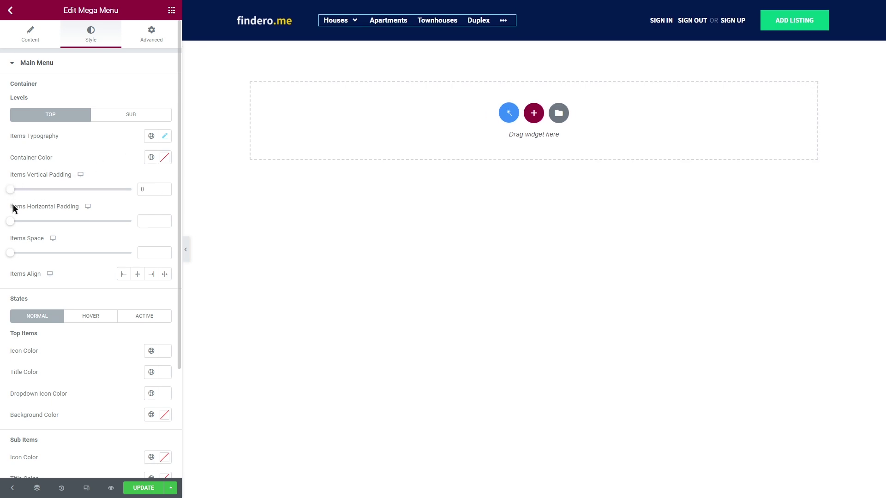
drag(11, 222, 40, 223)
mouse_move(11, 253)
mouse_down()
mouse_move(51, 254)
mouse_move(14, 252)
mouse_up()
click(137, 274)
click(151, 274)
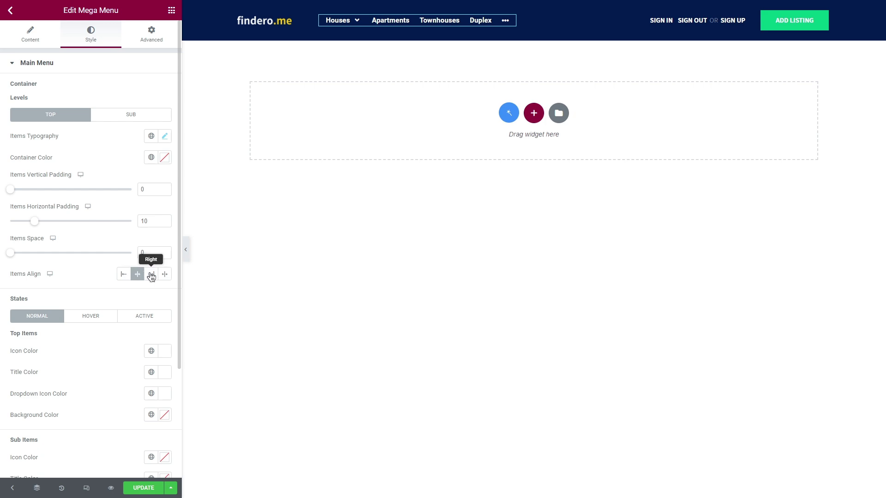
click(165, 275)
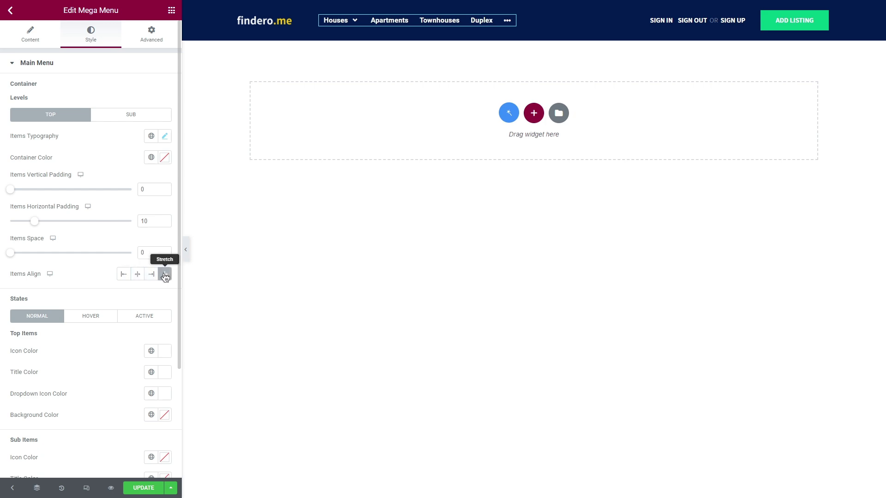
click(124, 275)
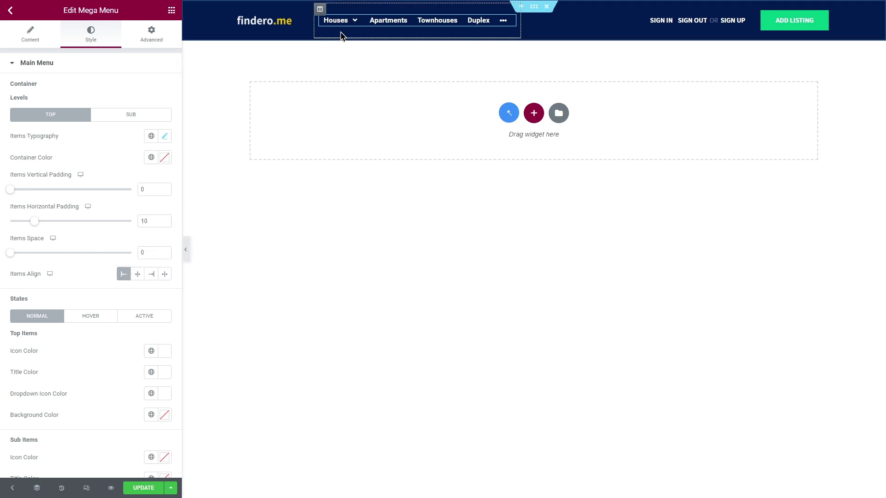
mouse_move(346, 26)
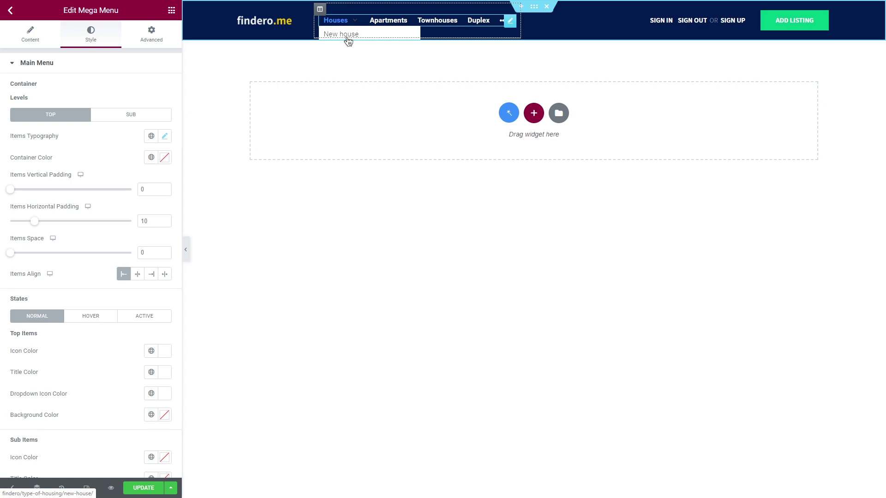
Switch Levels to SUB and set sub-item typography to Roboto, size 15, weight 600.
click(131, 116)
click(165, 136)
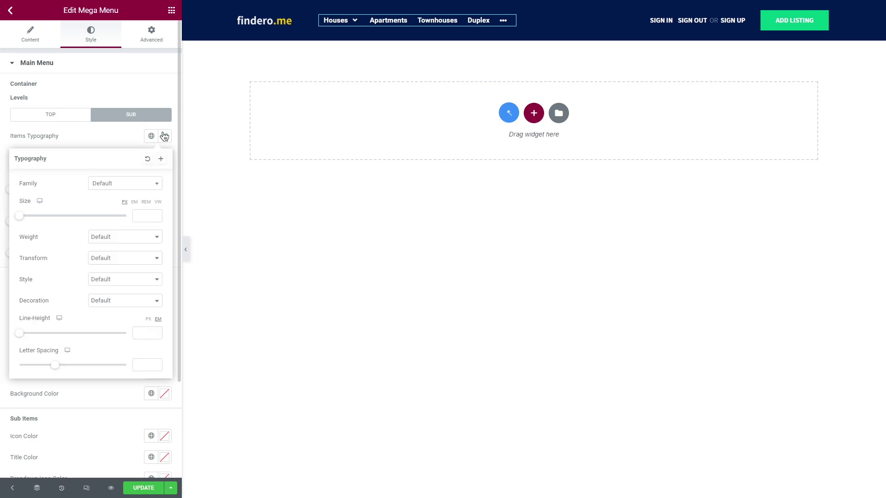
click(129, 183)
text(tobo)
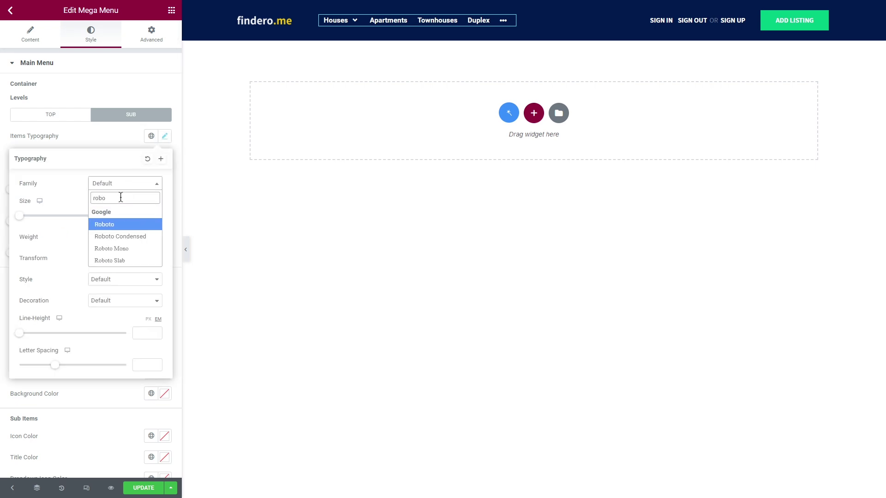
click(124, 224)
click(138, 215)
text(15)
click(136, 238)
click(129, 286)
click(164, 136)
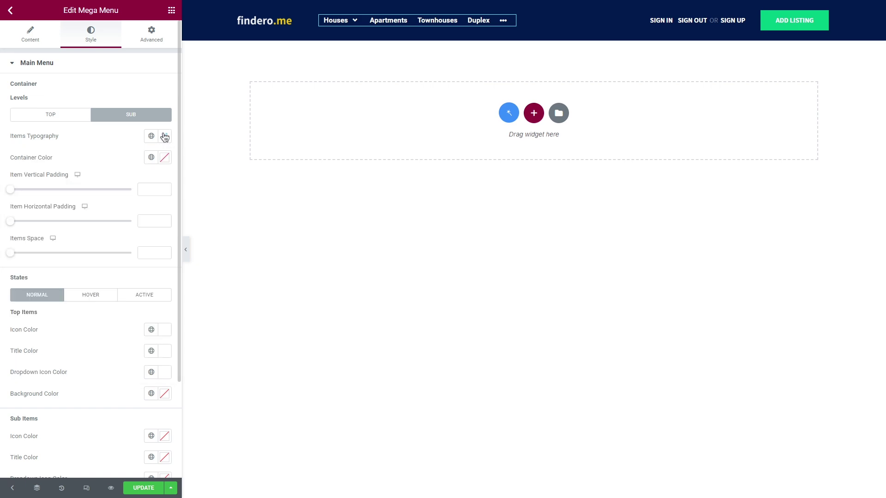
Try a green sub-menu container colour, clear it to none, and return to TOP.
click(165, 157)
click(99, 288)
drag(119, 258, 159, 198)
click(123, 176)
click(123, 145)
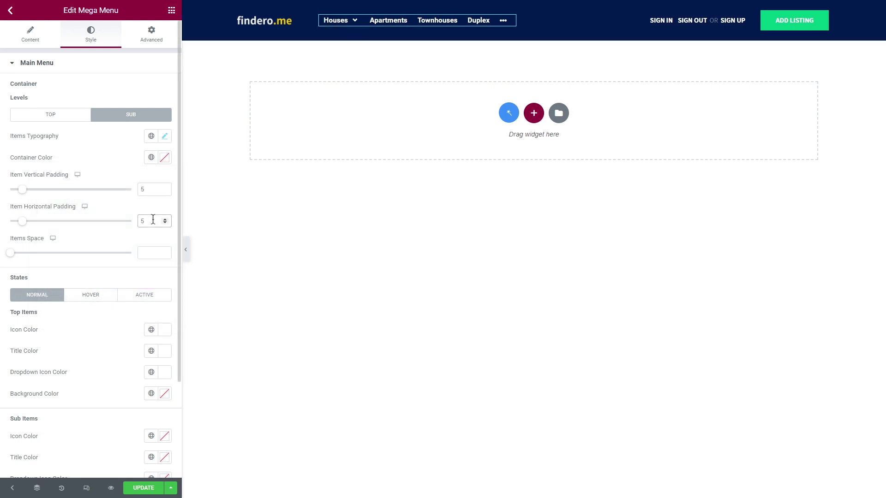
click(57, 116)
scroll(57, 115, down, 3)
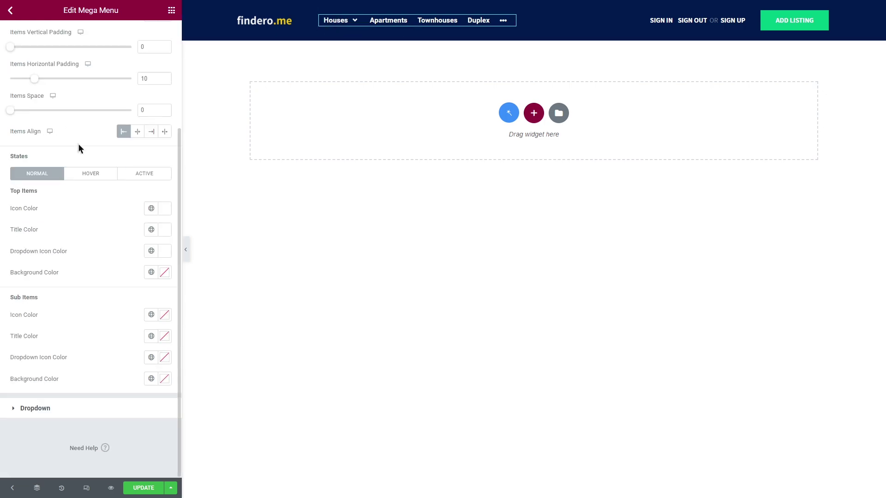
Set the hover-state top item icon, title and dropdown icon colours to global Accent.
click(92, 174)
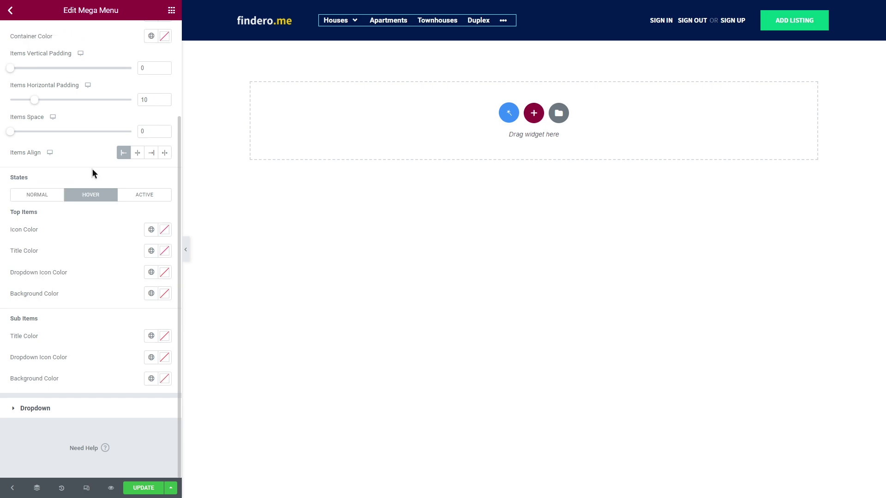
click(151, 230)
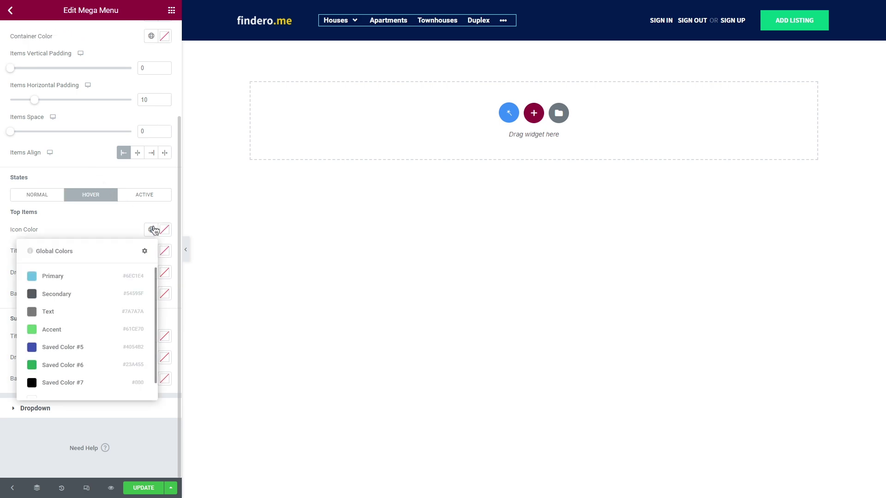
click(101, 329)
click(152, 250)
click(109, 351)
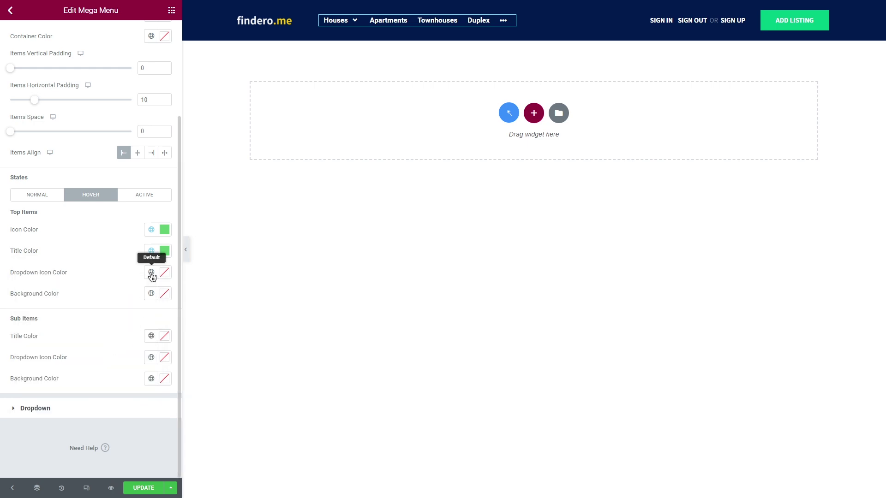
click(151, 272)
click(99, 372)
Set the active-state top item icon, title and dropdown icon colours to Accent green.
click(143, 198)
click(151, 230)
click(101, 328)
click(152, 251)
click(101, 351)
click(151, 272)
click(99, 372)
click(52, 195)
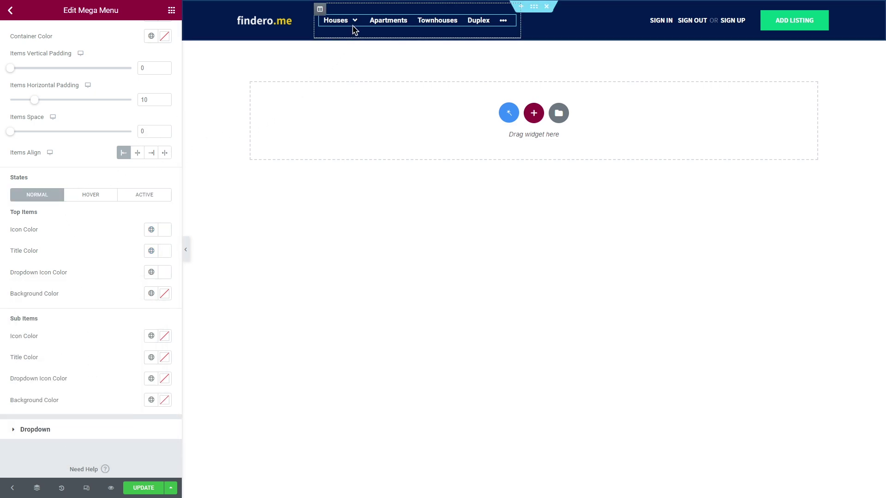
Set the normal sub-item title colour to the Secondary grey, #54595F.
mouse_move(355, 21)
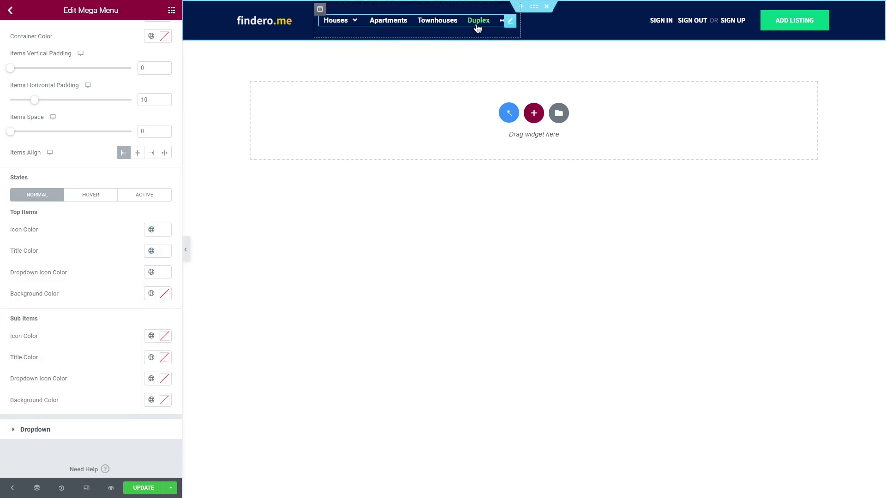
mouse_move(502, 24)
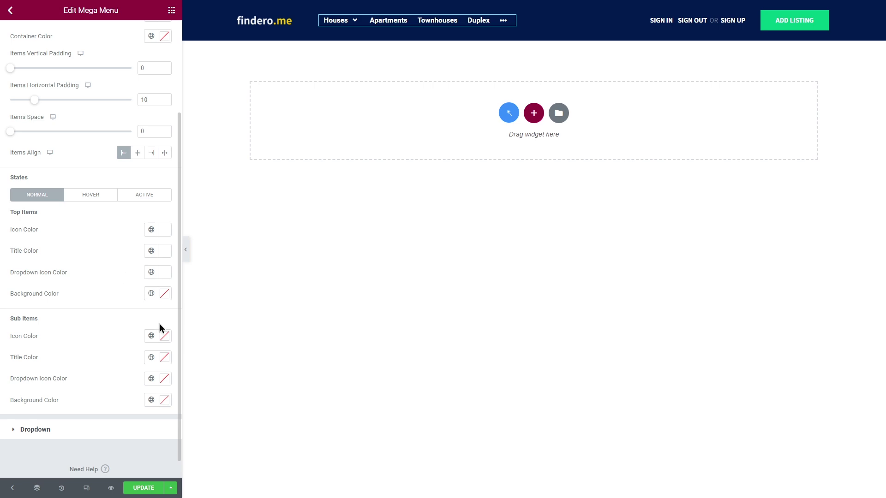
click(151, 357)
click(107, 241)
Give hover sub-item titles a global colour and the sub dropdown icon Secondary grey.
click(92, 196)
click(151, 336)
click(97, 235)
click(151, 357)
click(92, 242)
Set the active-state sub-item title and icon colours to Accent green.
click(145, 194)
click(151, 335)
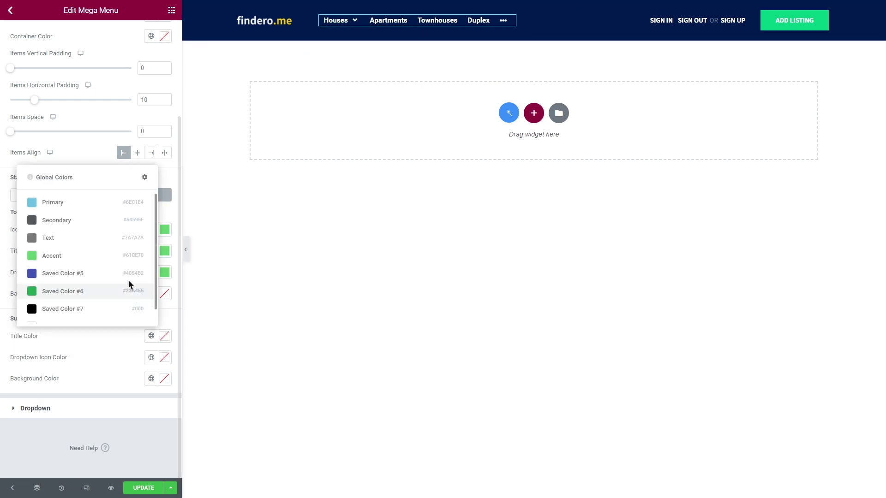
click(119, 255)
click(151, 357)
click(114, 276)
click(48, 196)
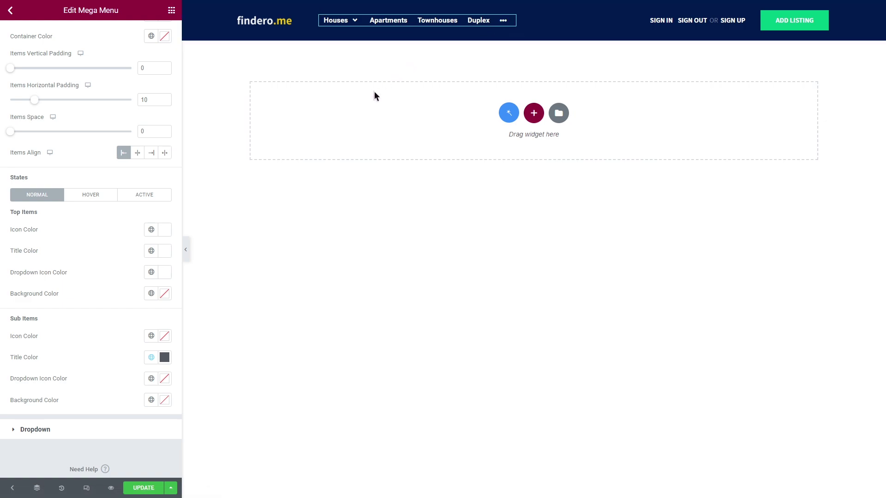
Save the menu with UPDATE and check Houses and the dots item on the live page.
click(141, 488)
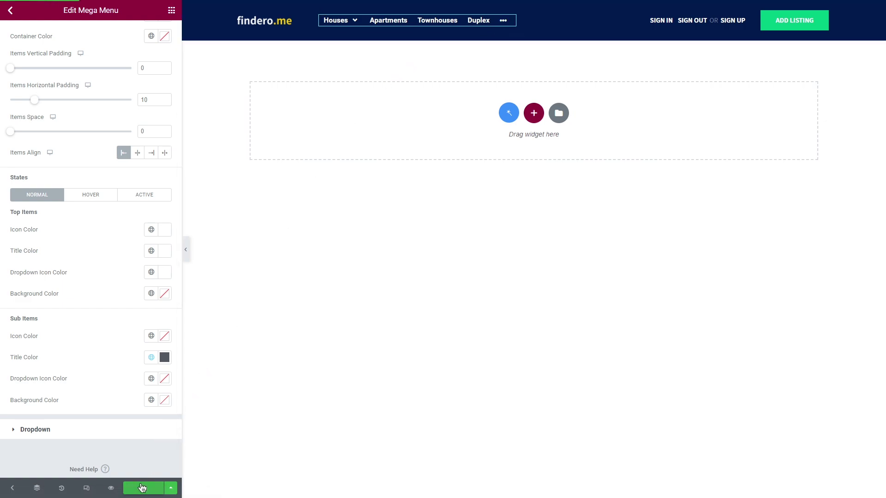
click(112, 488)
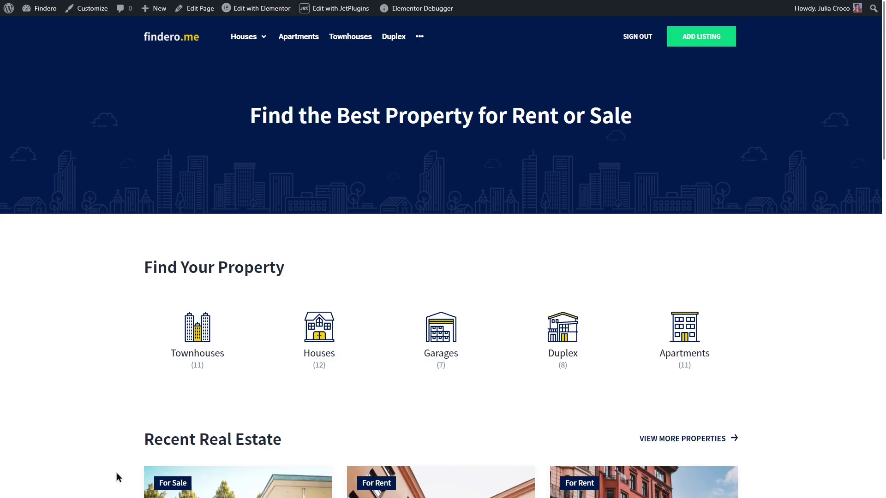
mouse_move(256, 36)
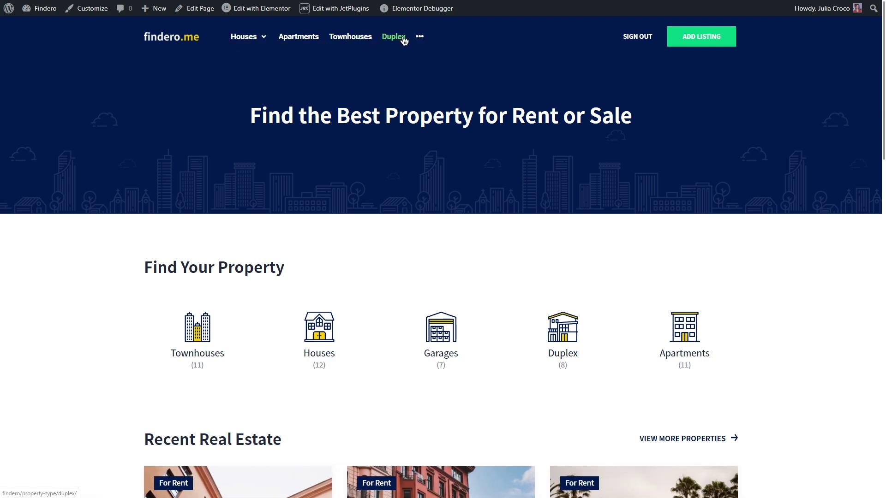
mouse_move(421, 36)
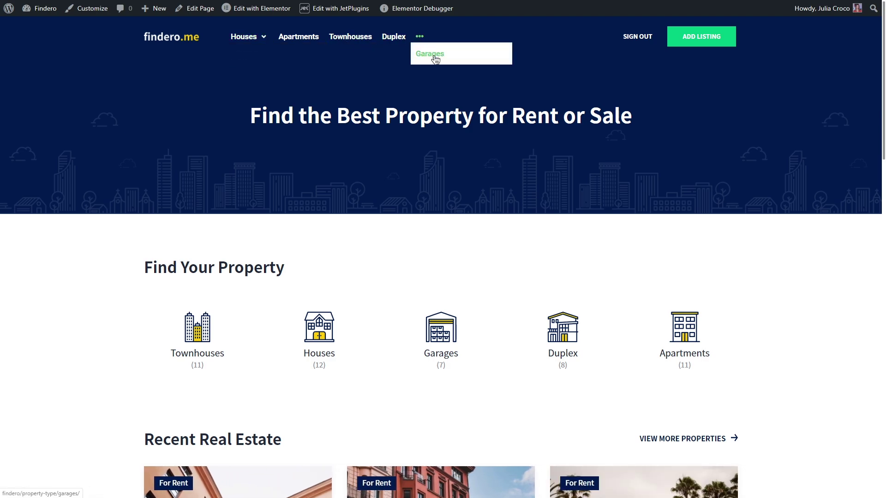